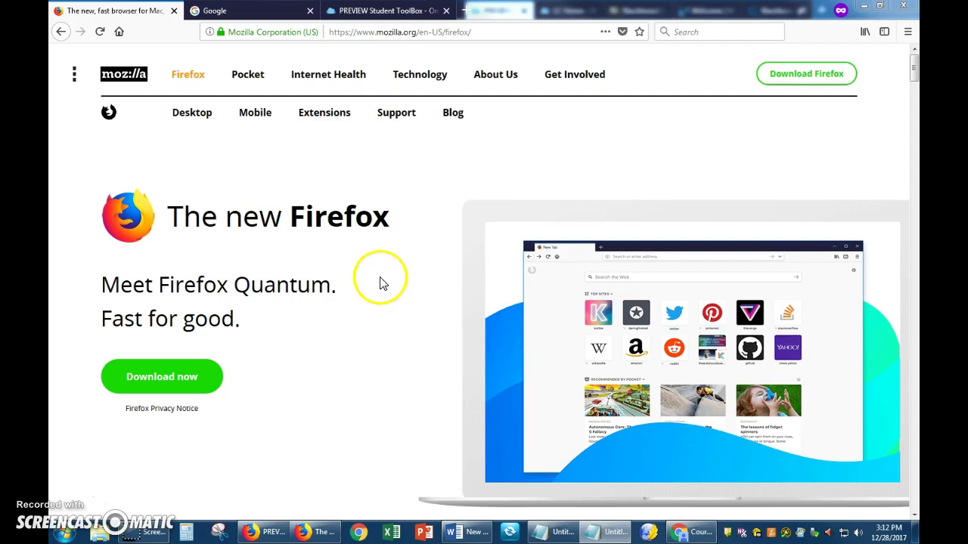
- Highlight the Firefox heading, then close the mozilla.org tab so the Google tab shows
drag(387, 219, 295, 220)
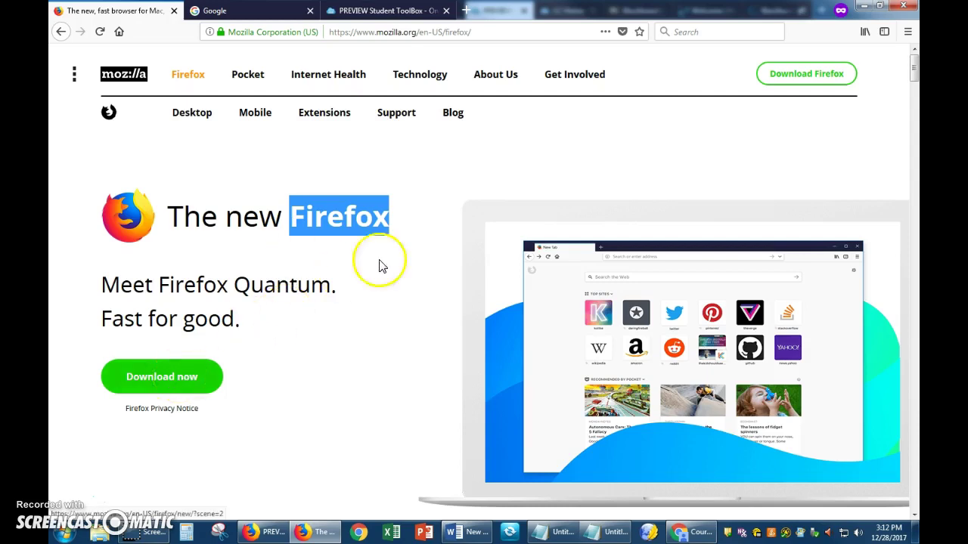
click(384, 215)
drag(384, 215, 295, 217)
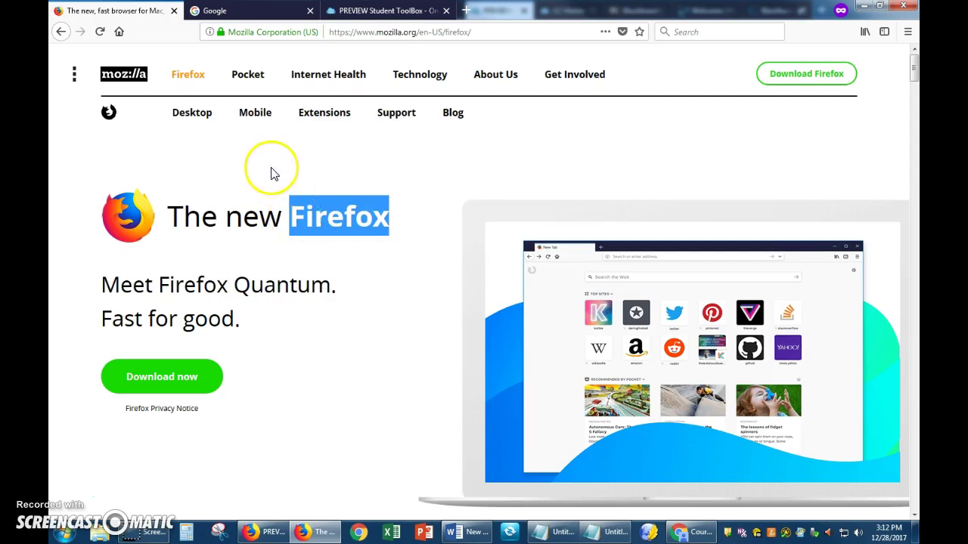
click(174, 12)
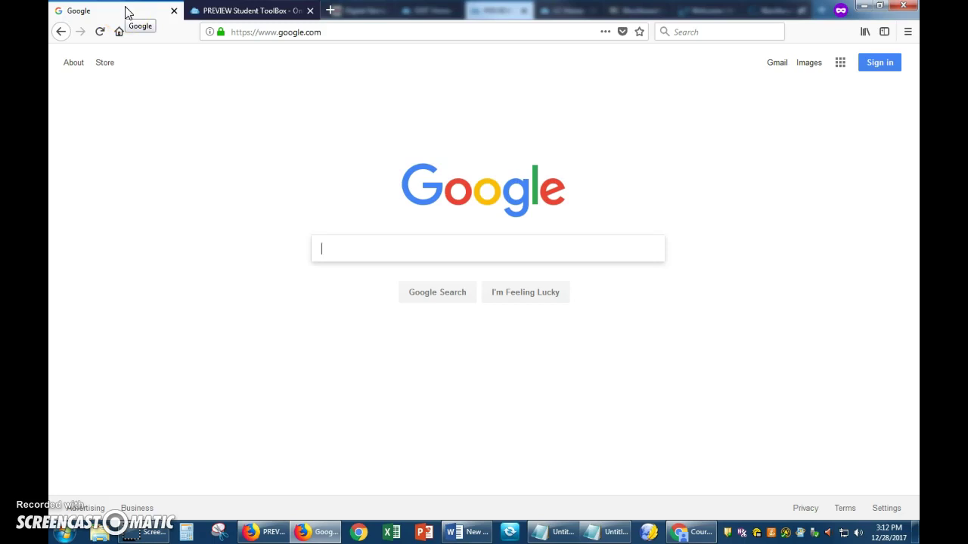
- Search Google for 'smcc' and open the Southern Maine Community College result in a new tab
text(smcc)
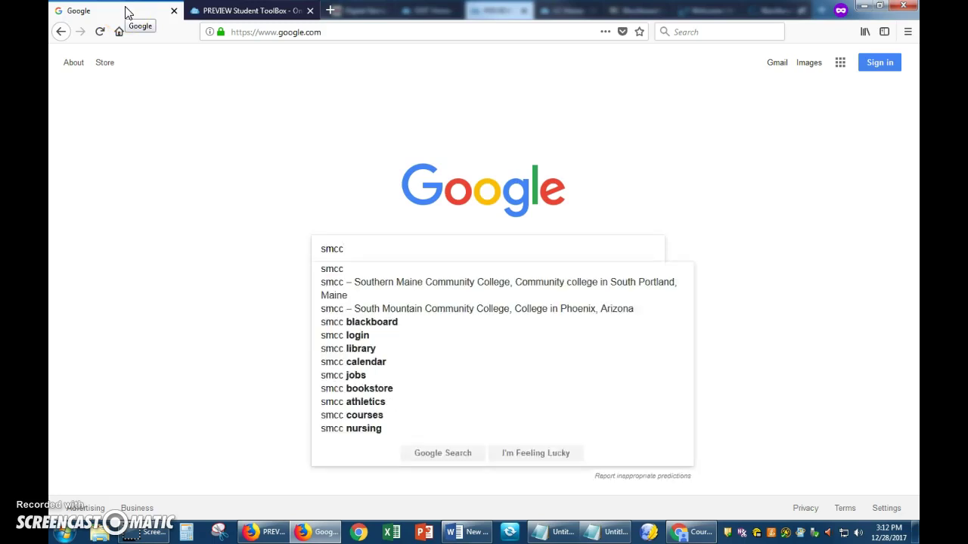
key(Return)
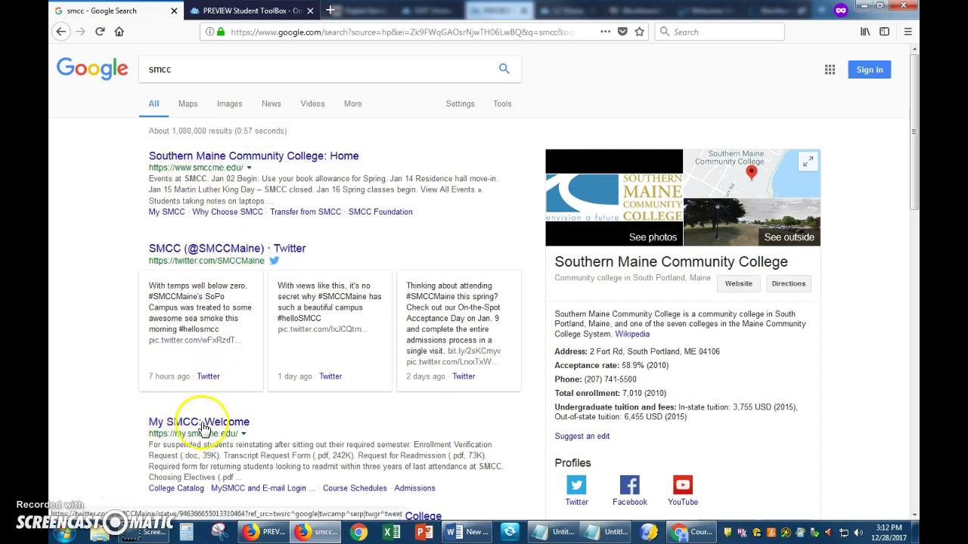
right_click(214, 160)
click(236, 165)
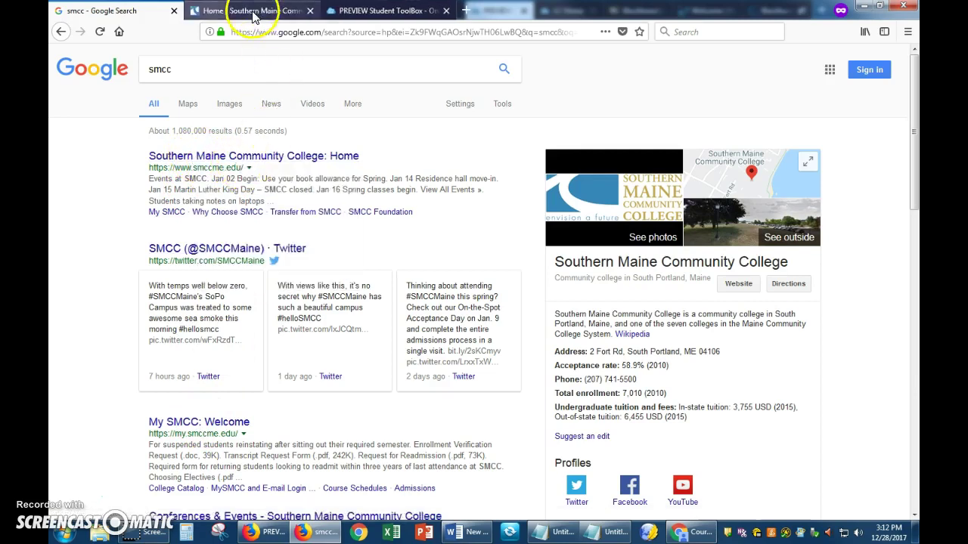
- Scroll the SMCC homepage to the footer and back, then open My SMCC in a new tab
click(244, 13)
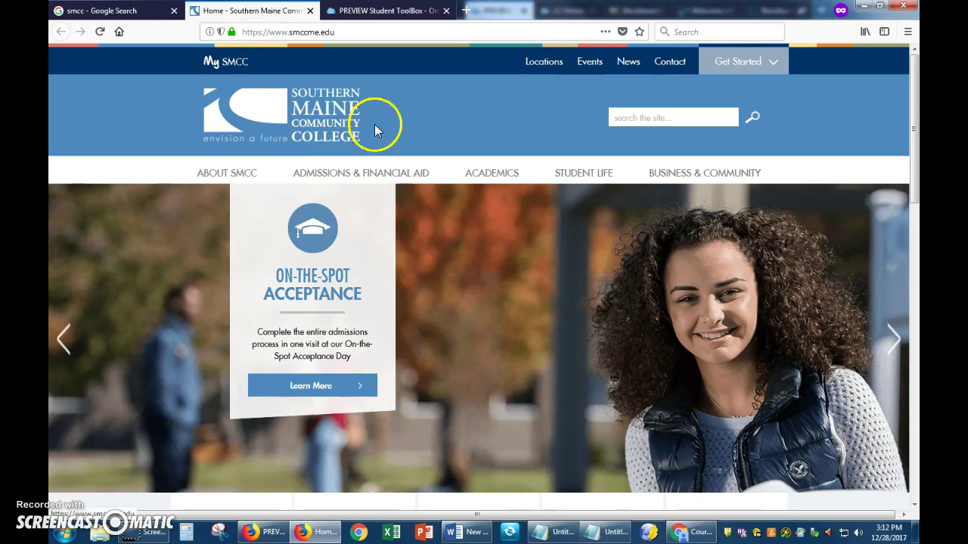
scroll(412, 152, down, 15)
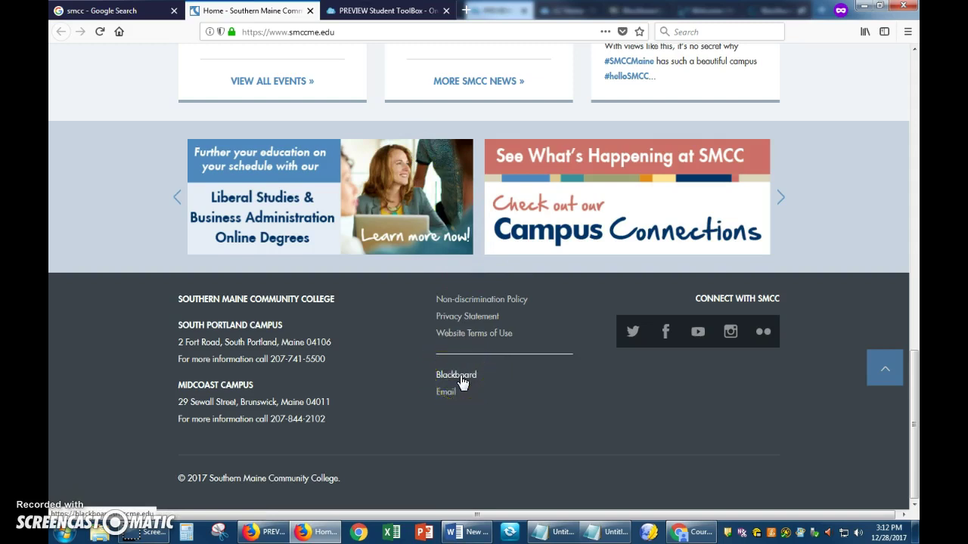
scroll(430, 317, up, 15)
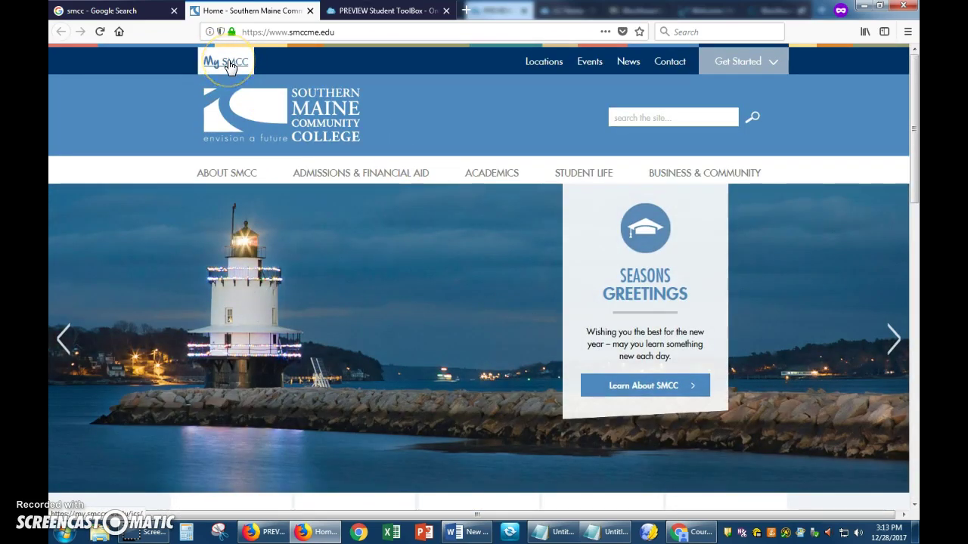
right_click(230, 65)
click(257, 68)
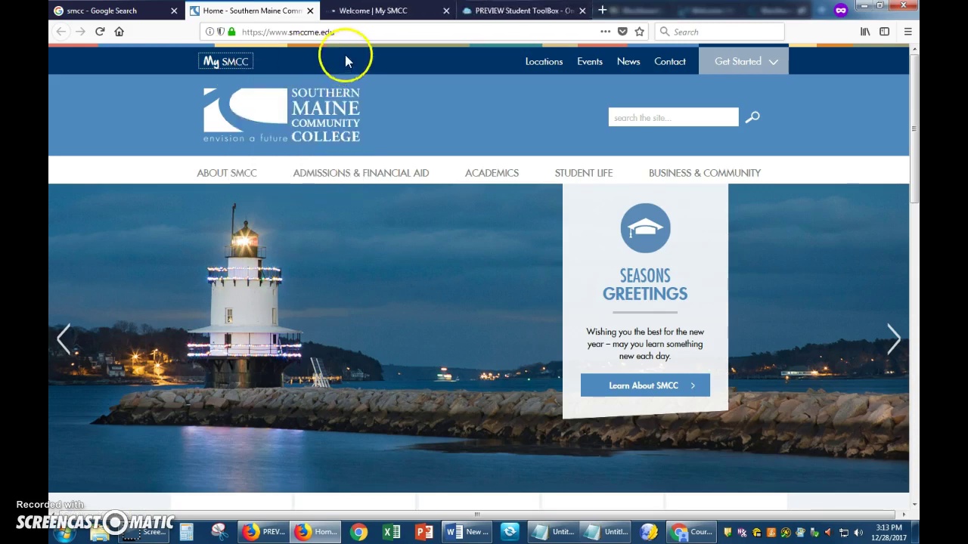
click(363, 12)
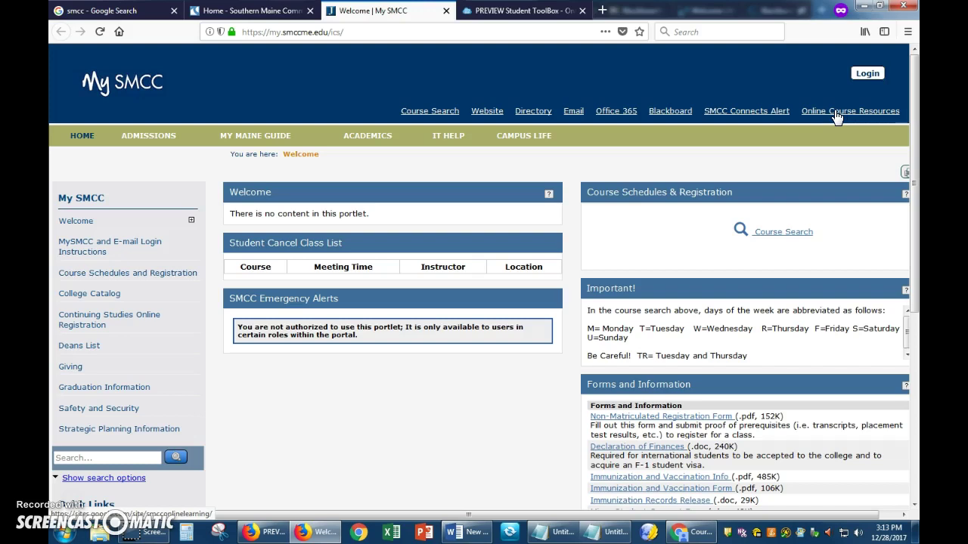
- Go to the Student ToolBox, visit the Online Learning Home page, and return to the ToolBox
click(559, 11)
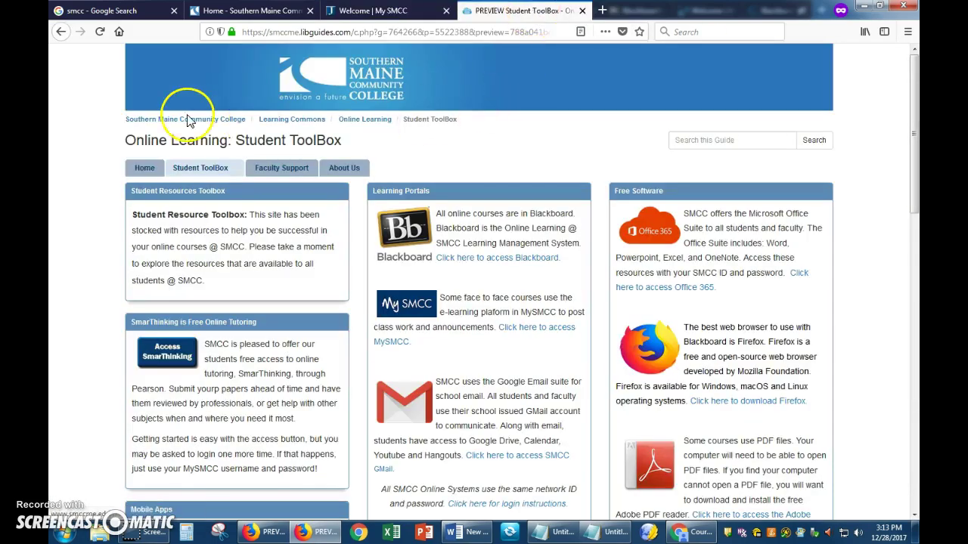
click(146, 167)
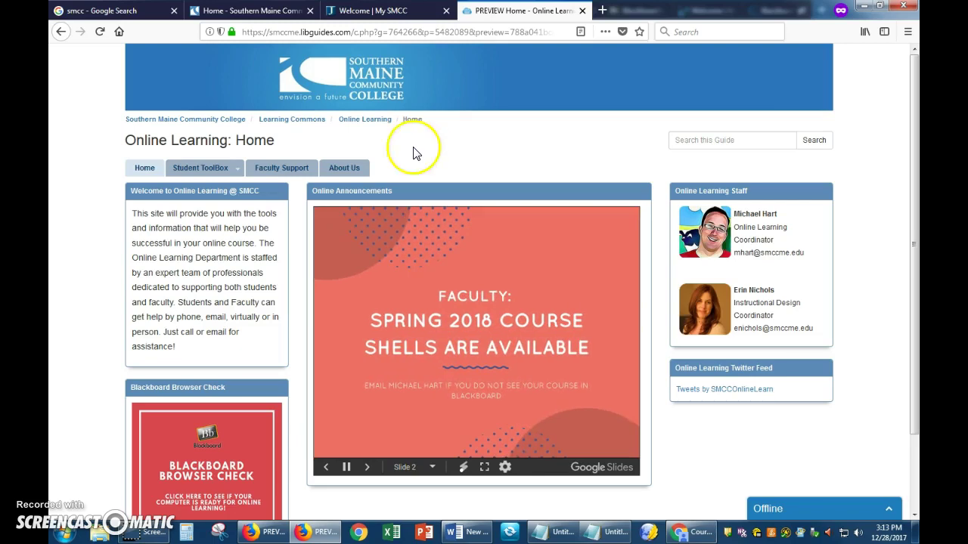
click(189, 168)
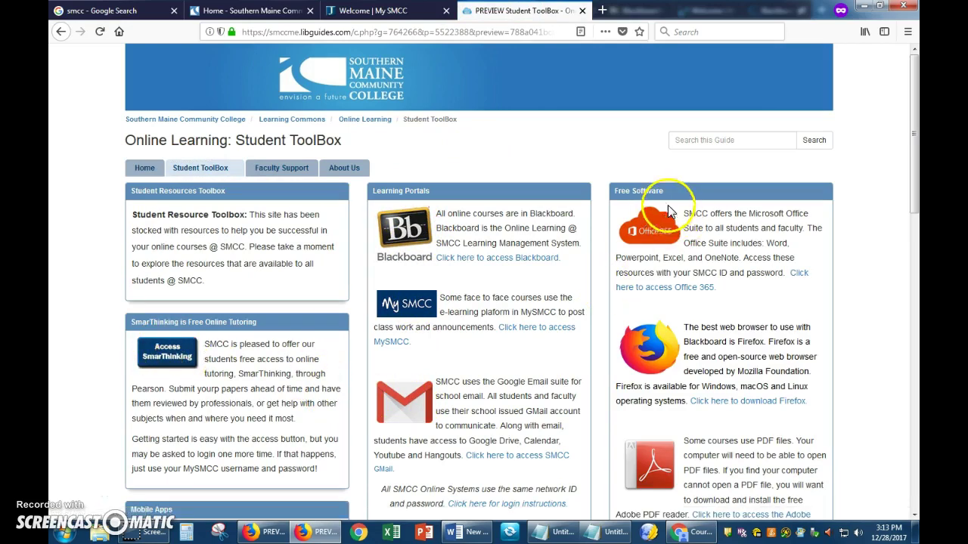
- Browse the ToolBox's Free Software and Mobile Apps sections, then open Blackboard from Learning Portals
drag(641, 191, 614, 194)
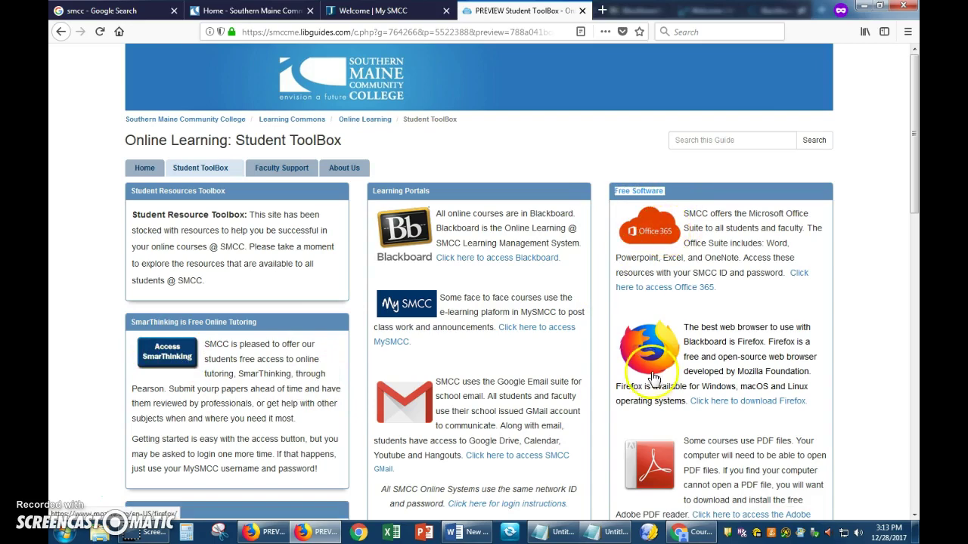
scroll(680, 321, down, 3)
scroll(703, 325, down, 1)
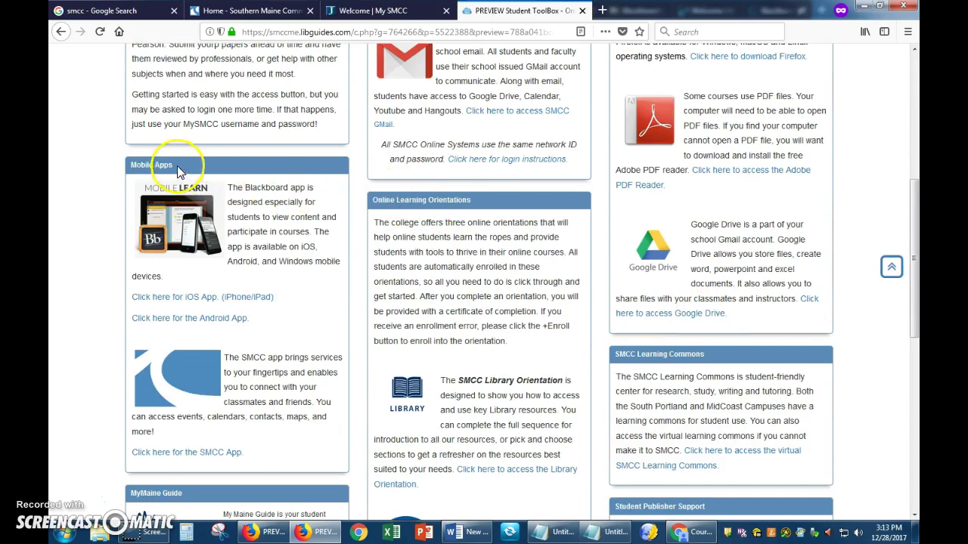
triple_click(134, 164)
scroll(223, 182, up, 4)
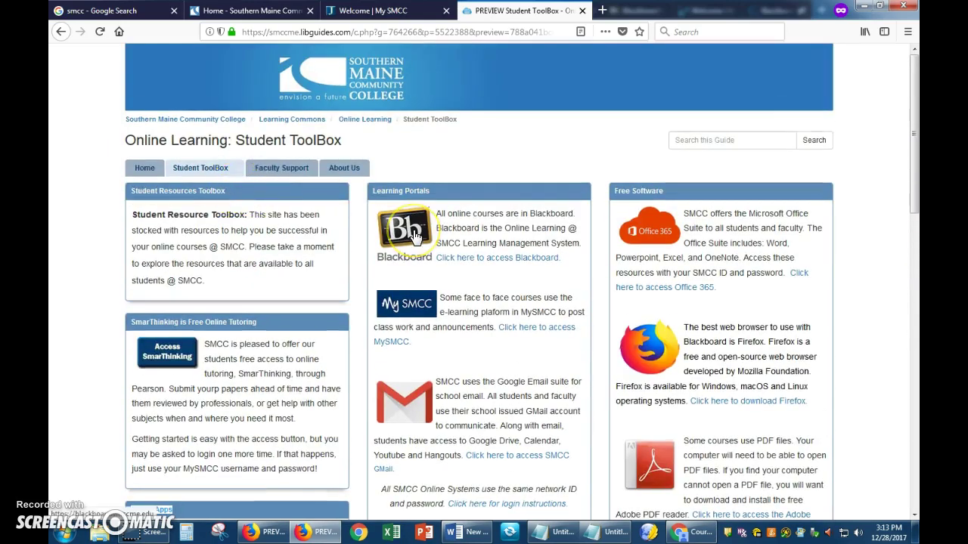
click(415, 237)
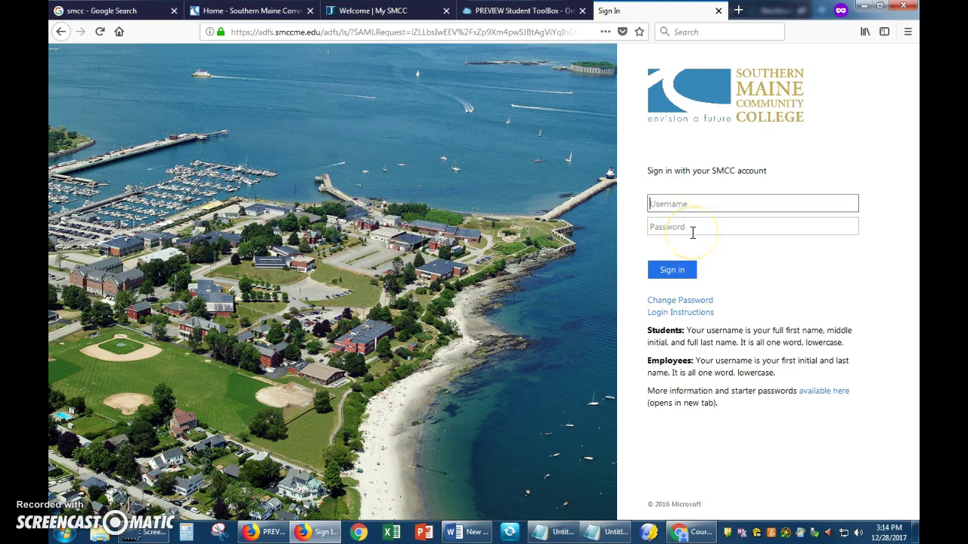
right_click(684, 317)
click(718, 325)
click(705, 14)
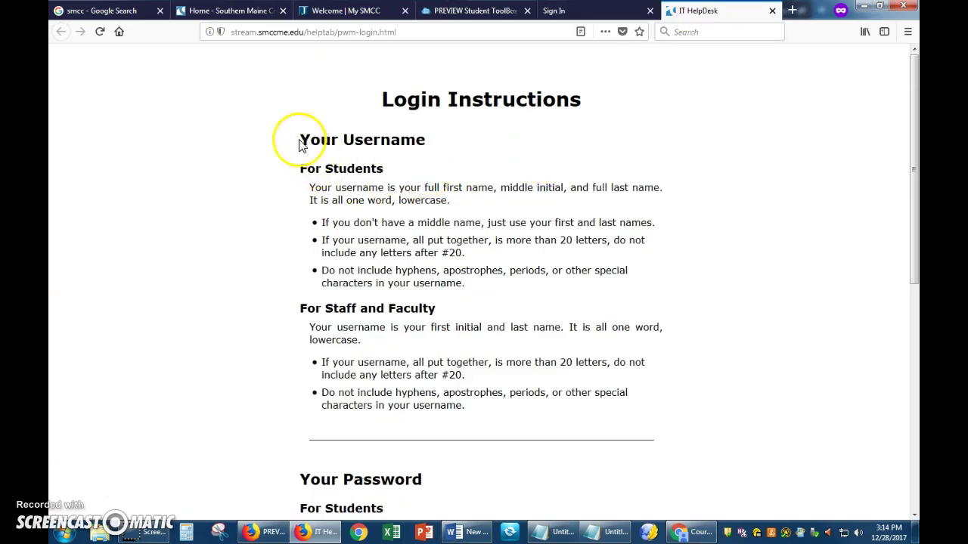
drag(300, 143, 411, 184)
scroll(421, 217, down, 5)
drag(305, 281, 401, 307)
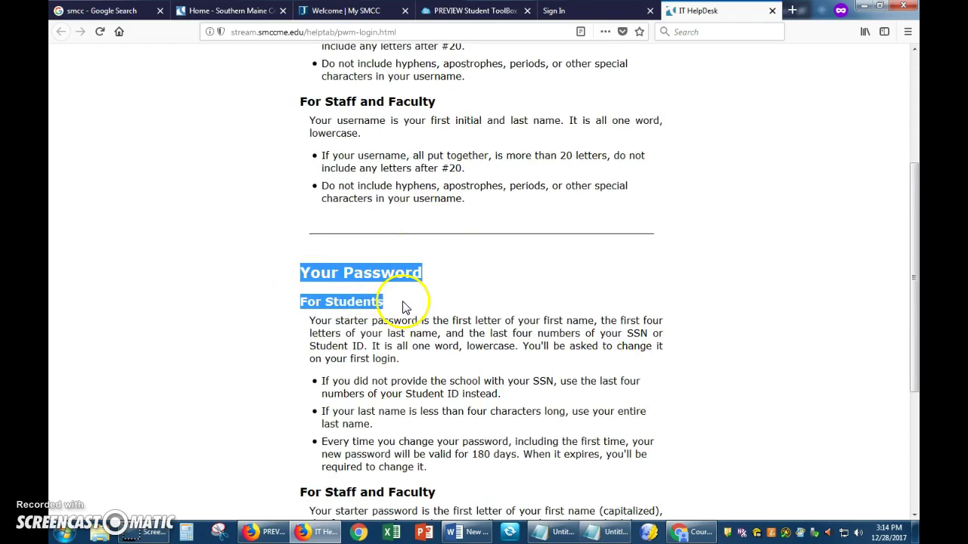
click(772, 11)
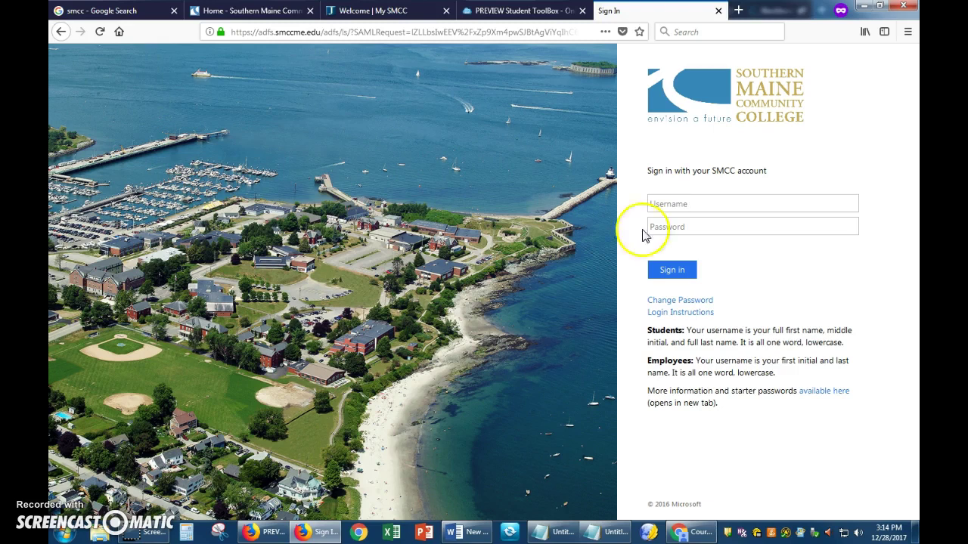
- Enter the account username, fill in the saved login from autofill, and sign in
click(684, 203)
click(699, 219)
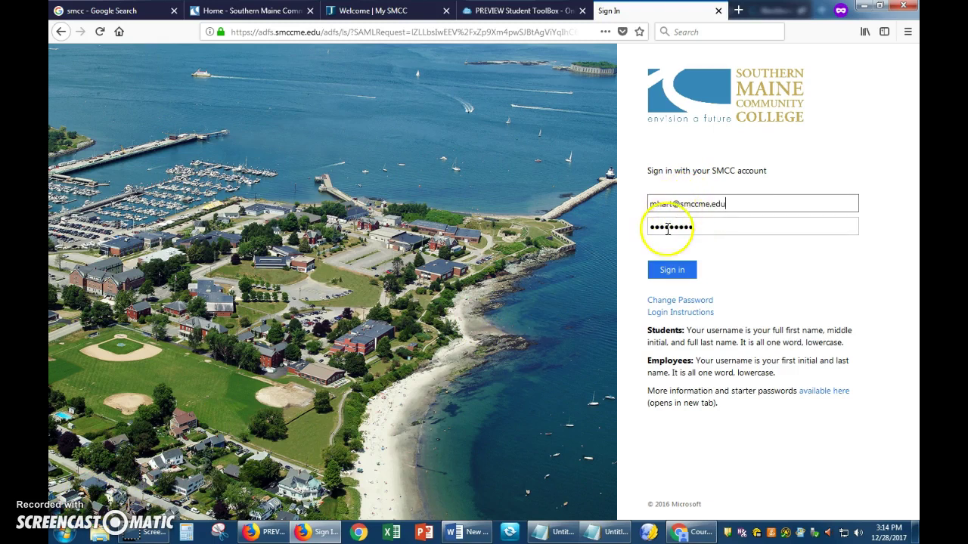
click(681, 271)
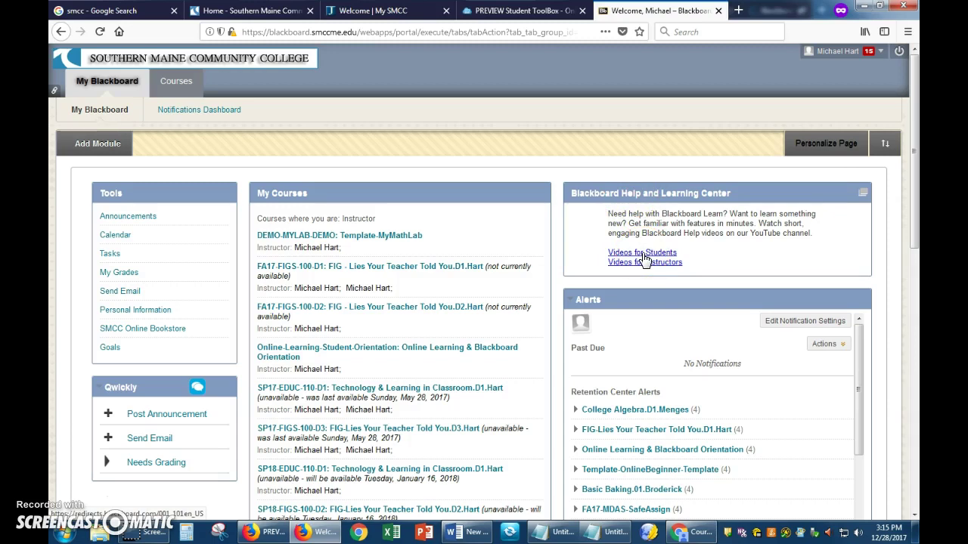
- Open and close the recent-courses quick navigation panel, then look over the My Courses list
click(867, 58)
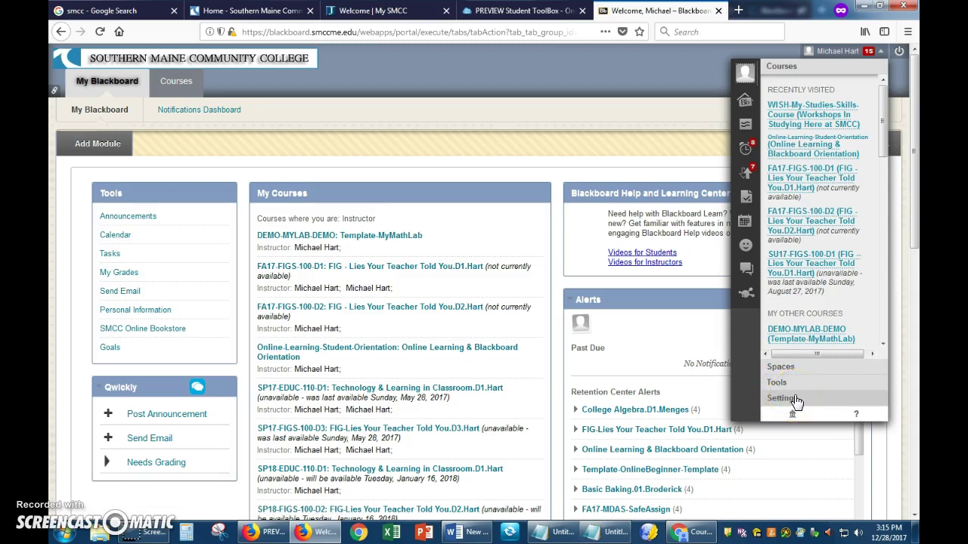
click(569, 173)
drag(542, 192, 371, 217)
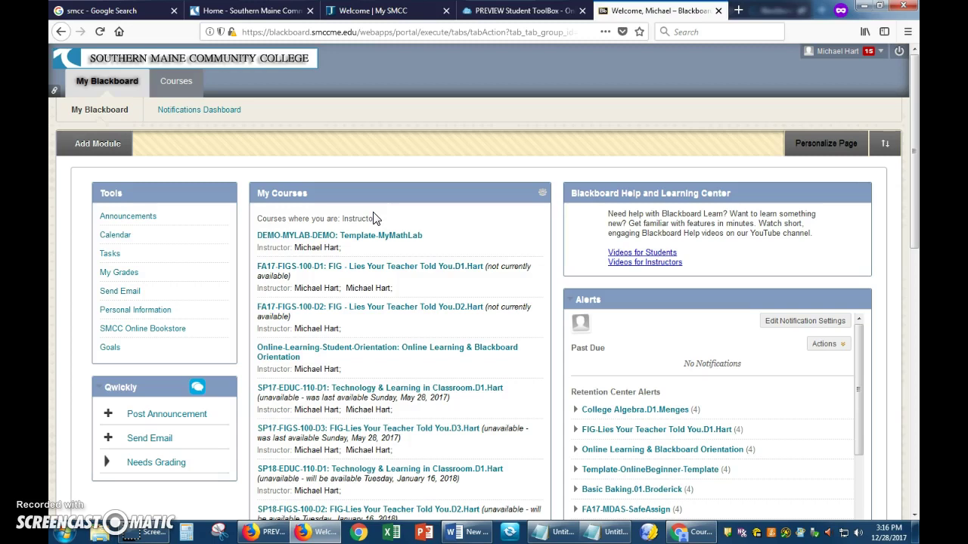
drag(372, 219, 539, 194)
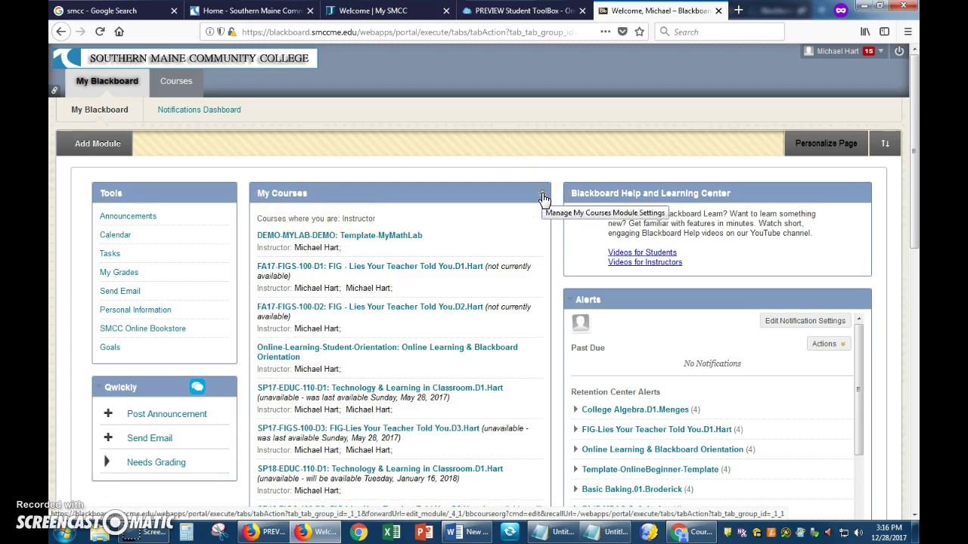
- Turn on Group by Term for My Courses, show all DEMO-MYLAB-DEMO details, and submit
click(542, 198)
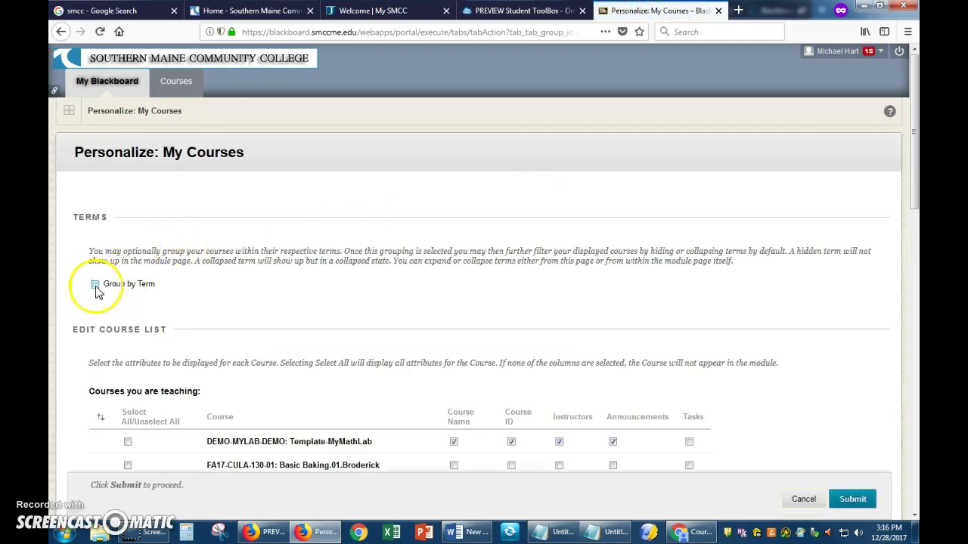
click(95, 286)
scroll(241, 211, down, 3)
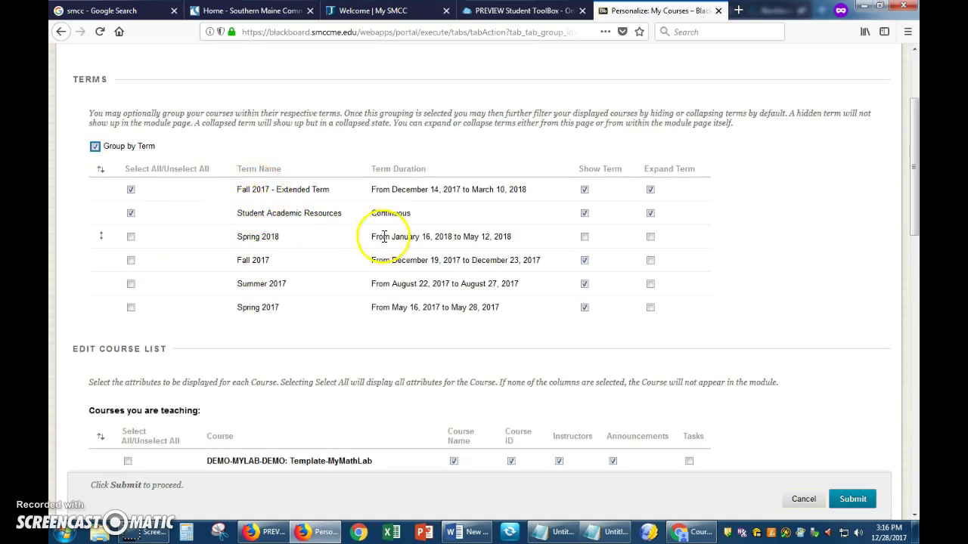
scroll(467, 263, down, 1)
scroll(468, 263, down, 3)
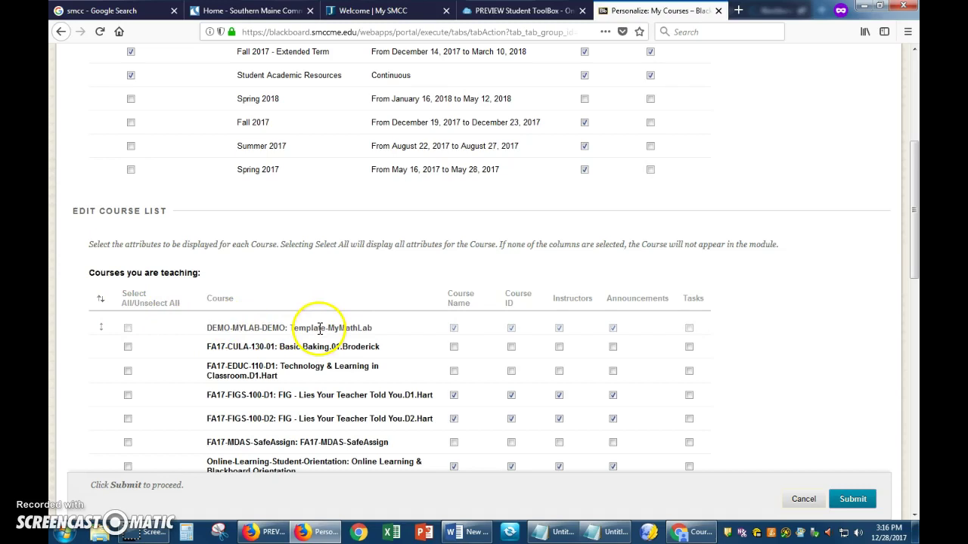
click(128, 325)
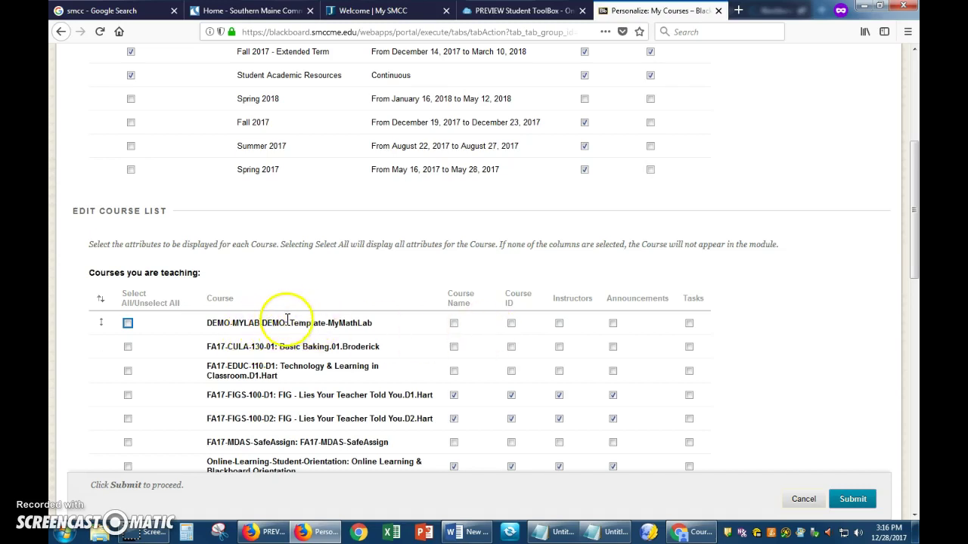
click(128, 325)
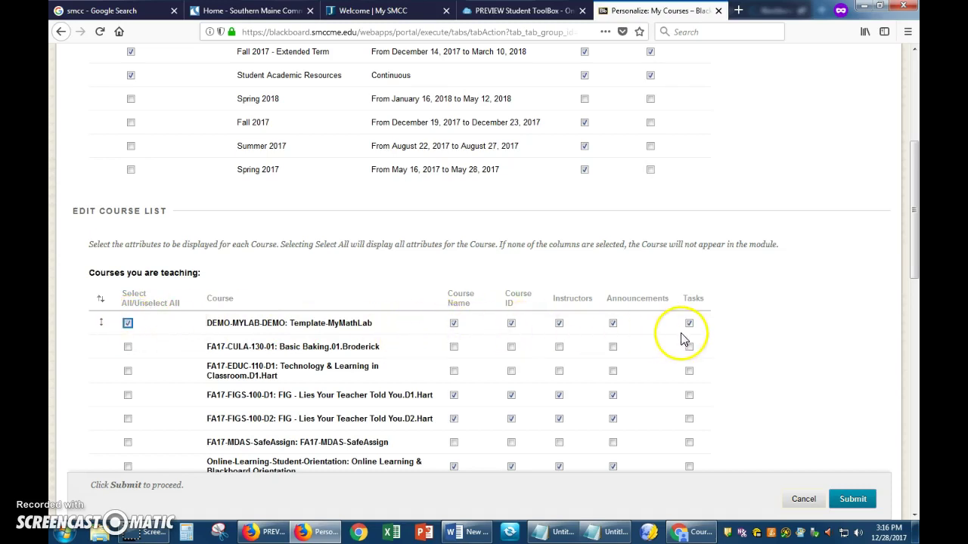
scroll(697, 339, up, 5)
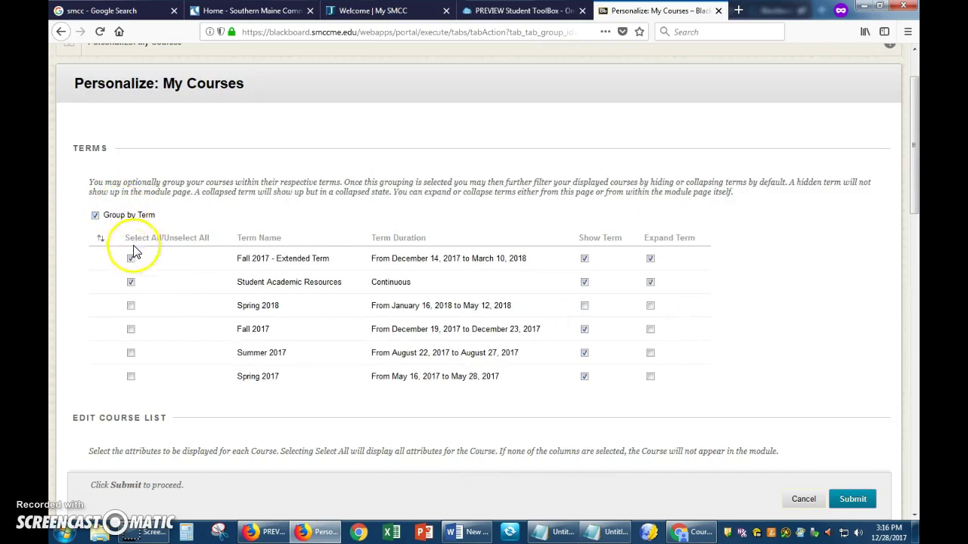
click(853, 499)
drag(486, 263, 467, 251)
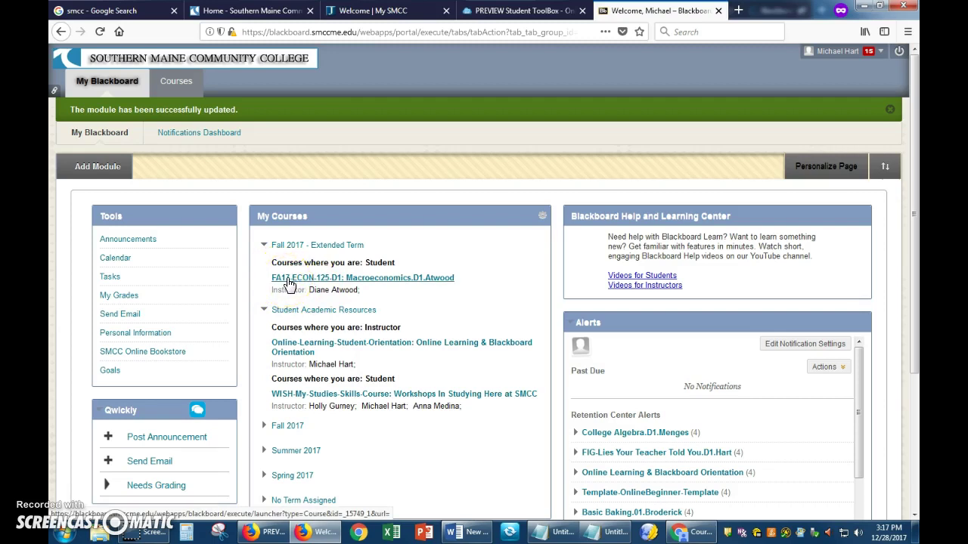
- Open the FA17-ECON-125-D1: Macroeconomics.D1.Atwood course from My Courses to its Welcome/Start Here page
click(277, 283)
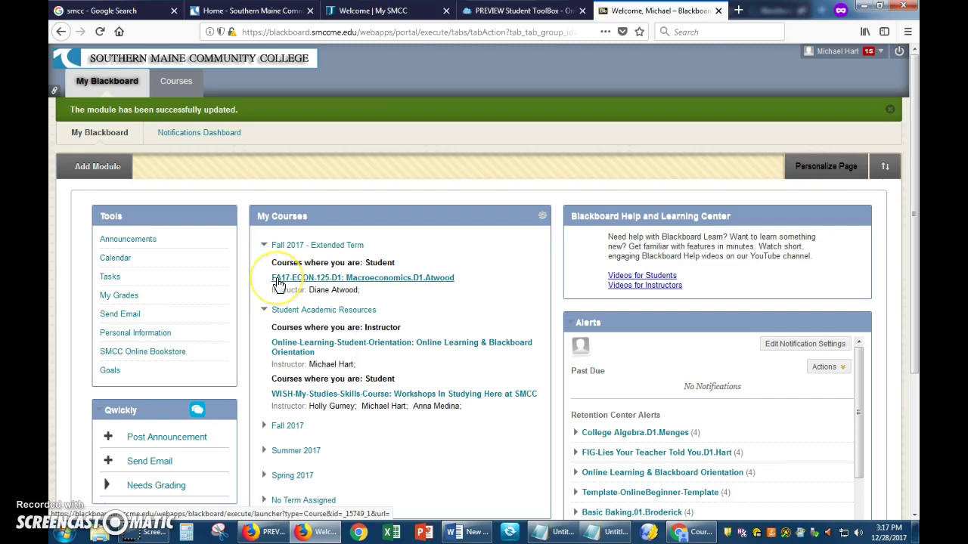
click(279, 283)
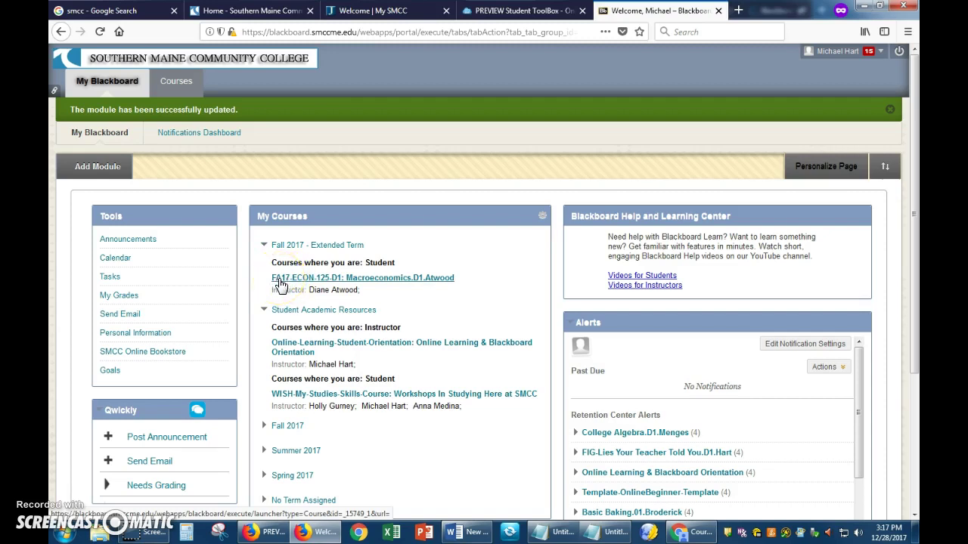
click(302, 282)
click(322, 280)
click(326, 280)
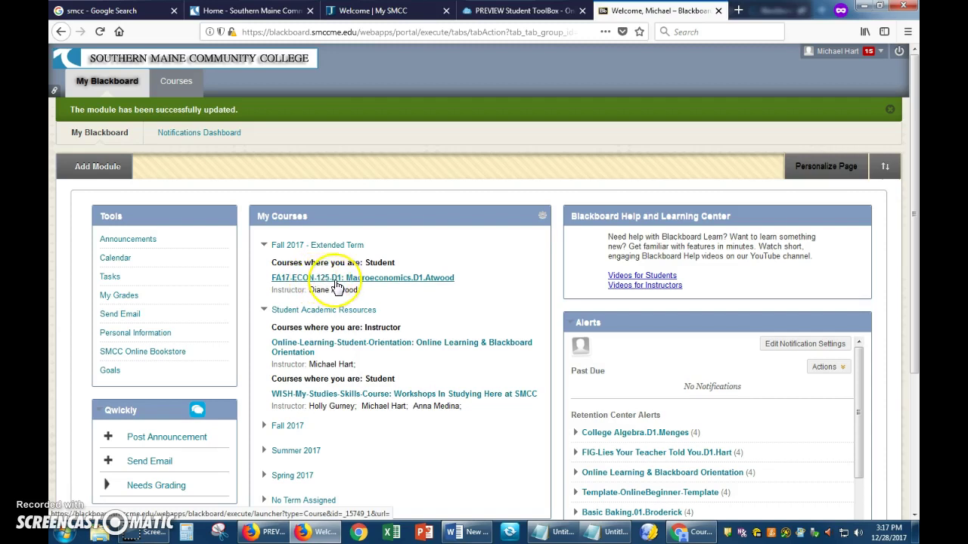
click(337, 285)
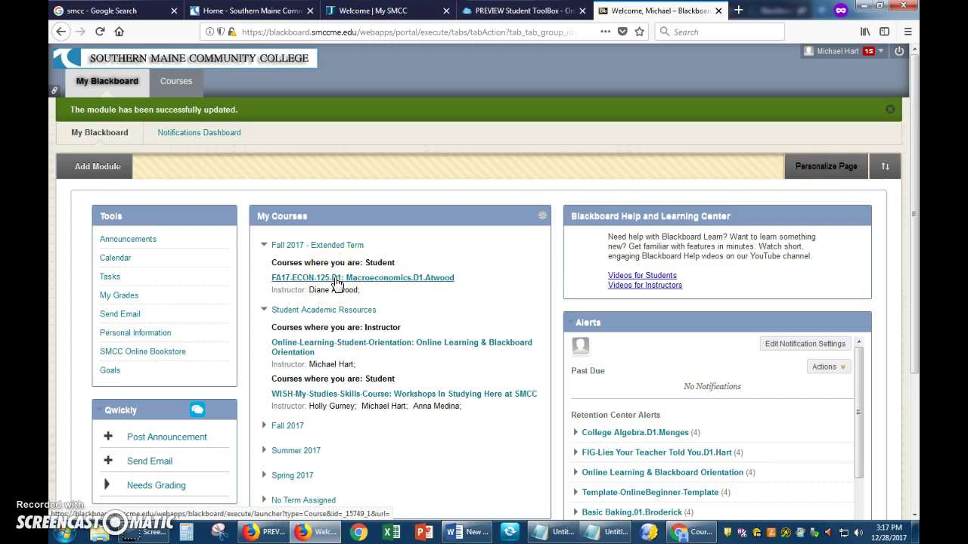
click(403, 284)
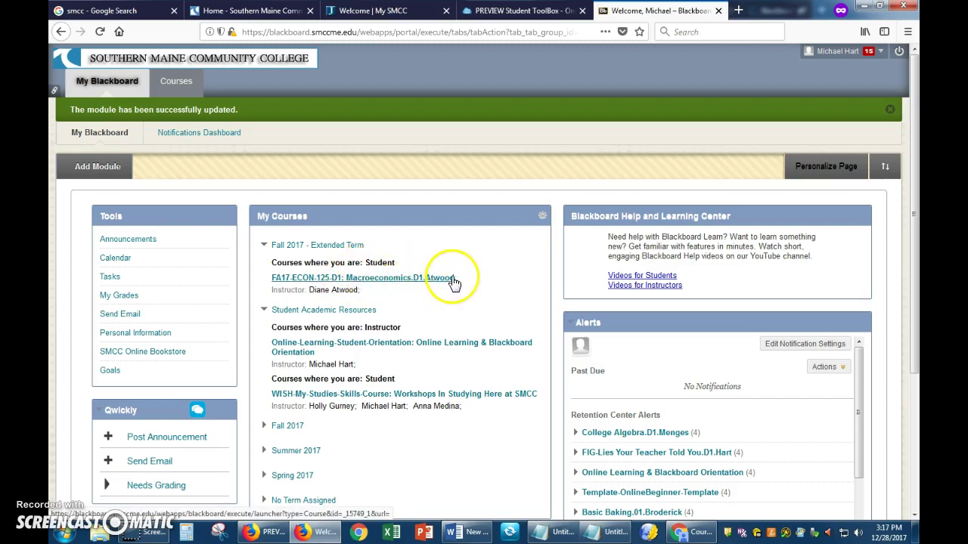
drag(265, 294, 362, 293)
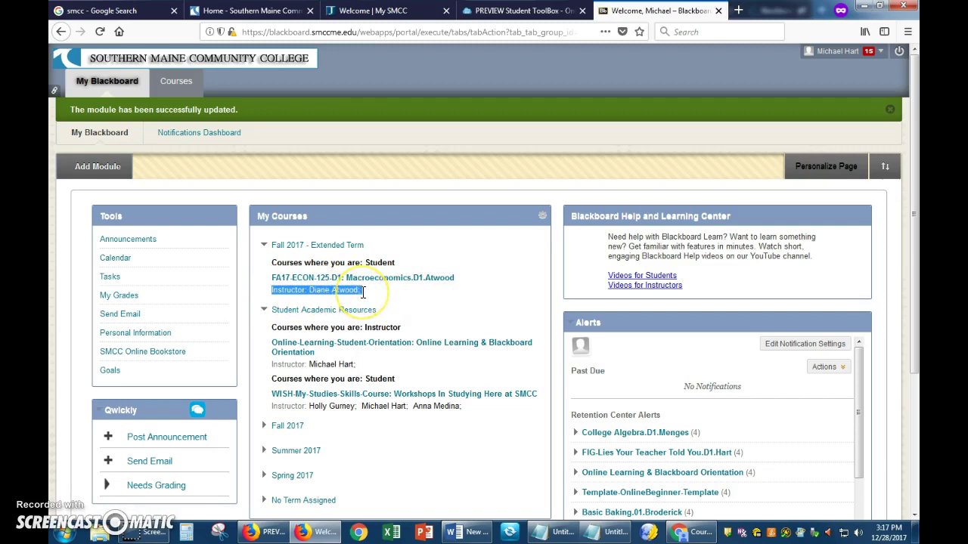
click(322, 282)
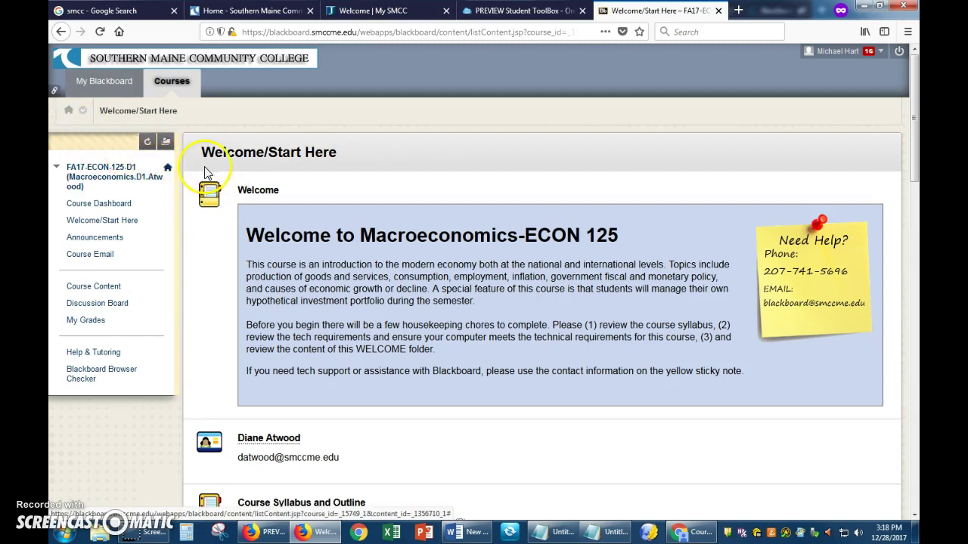
click(168, 172)
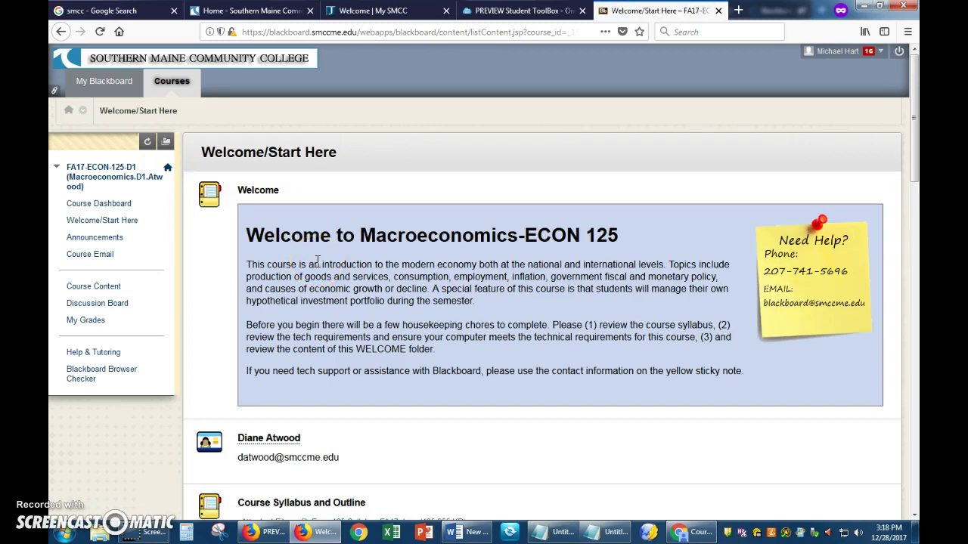
click(83, 112)
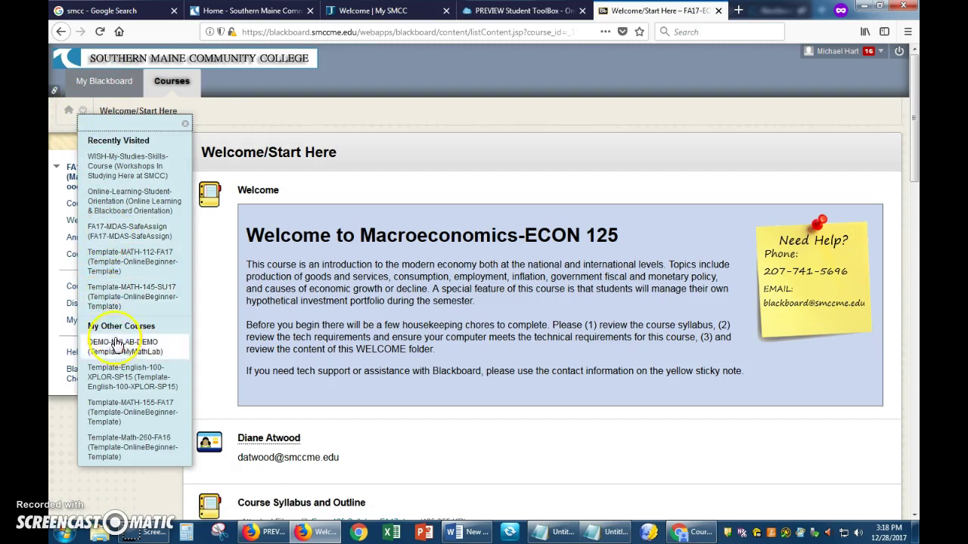
click(272, 236)
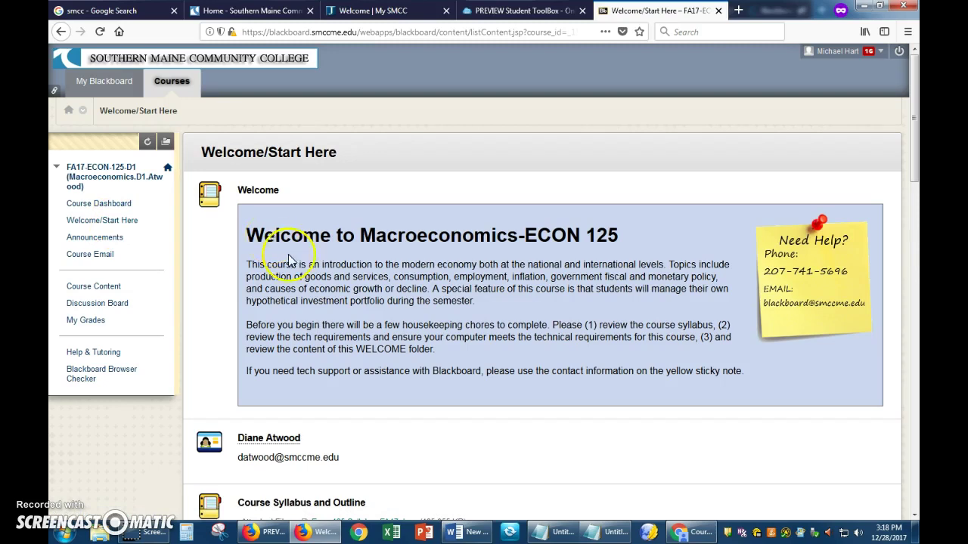
drag(249, 263, 432, 344)
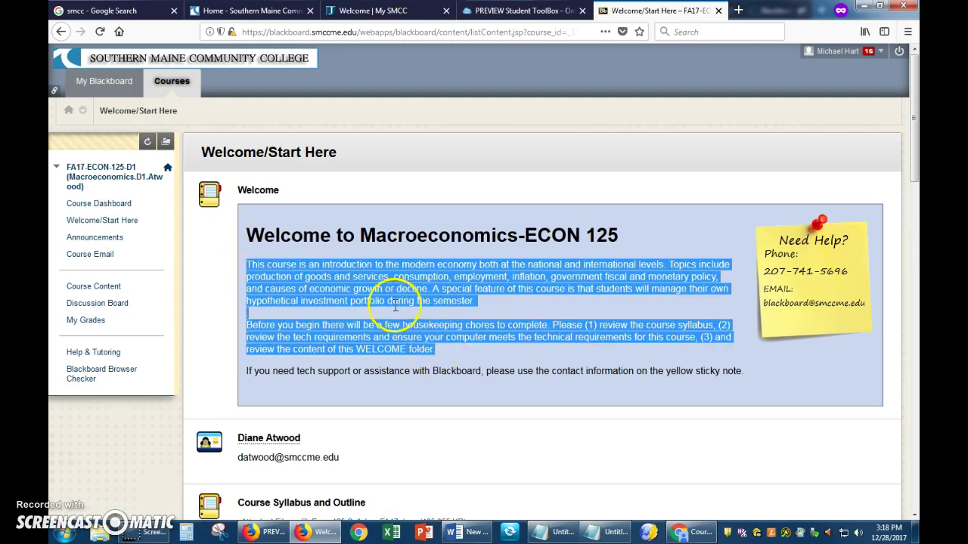
scroll(368, 306, down, 3)
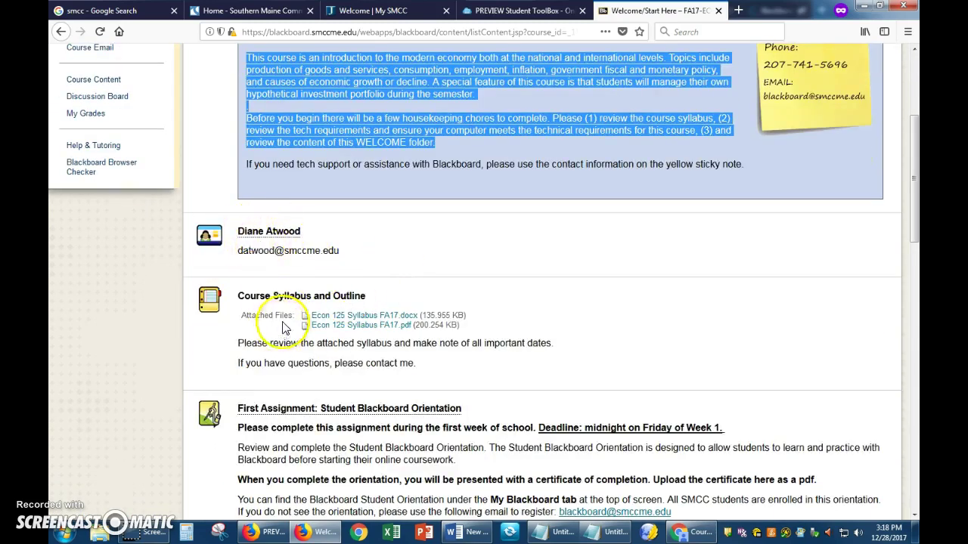
scroll(255, 310, down, 6)
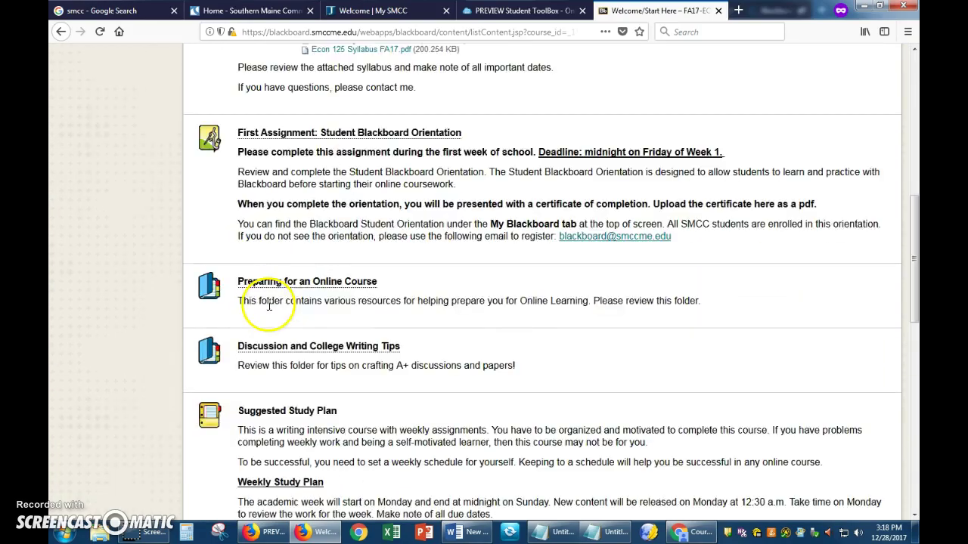
scroll(270, 307, down, 3)
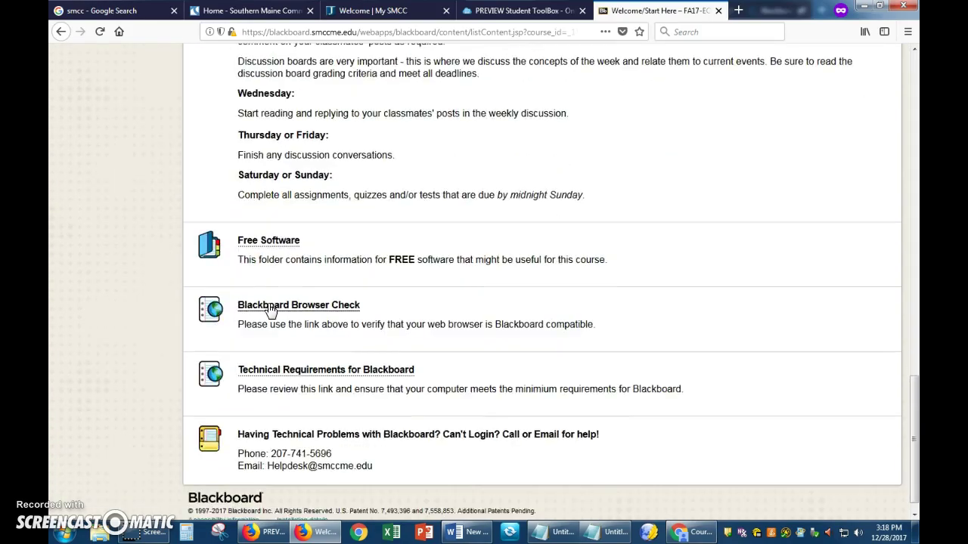
scroll(270, 310, up, 15)
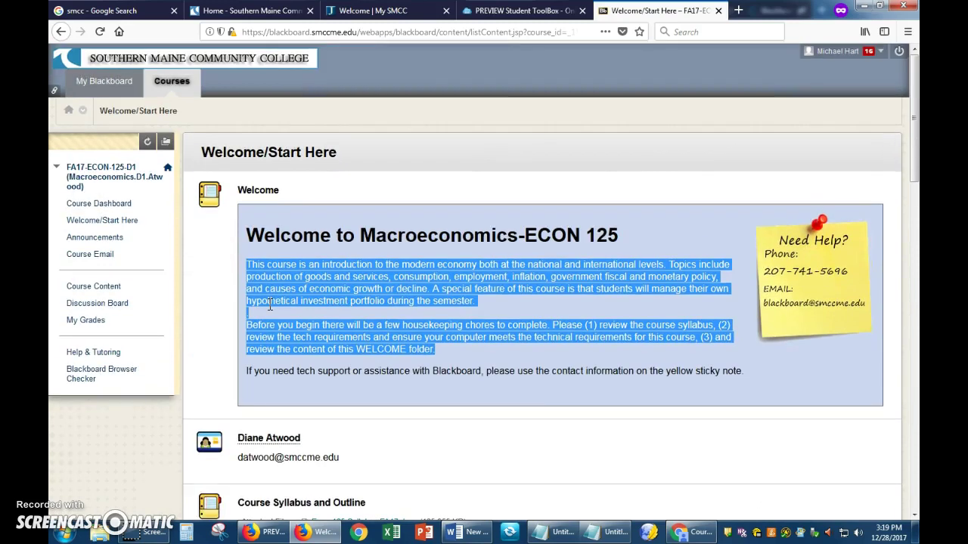
- View the course announcements, then browse the content area's Week 2 chapter description
click(105, 239)
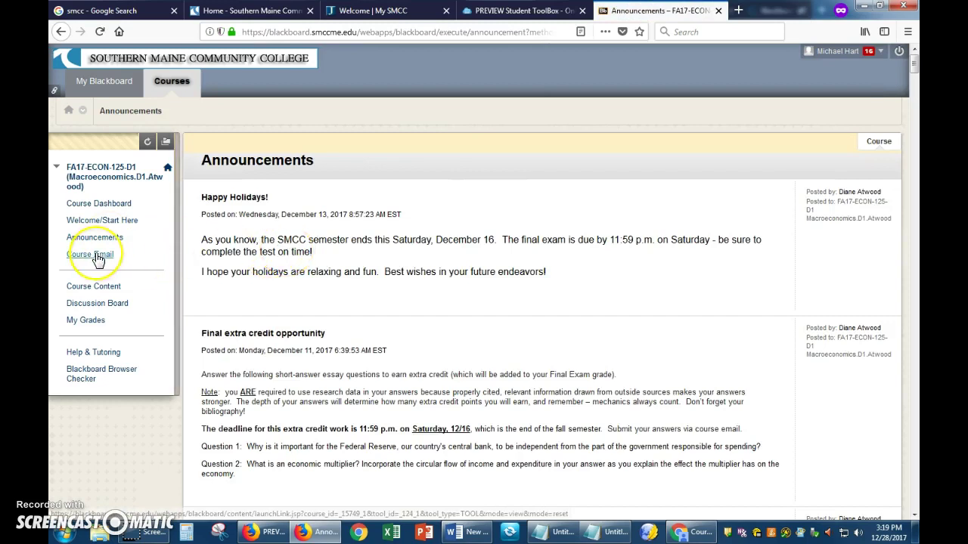
click(101, 291)
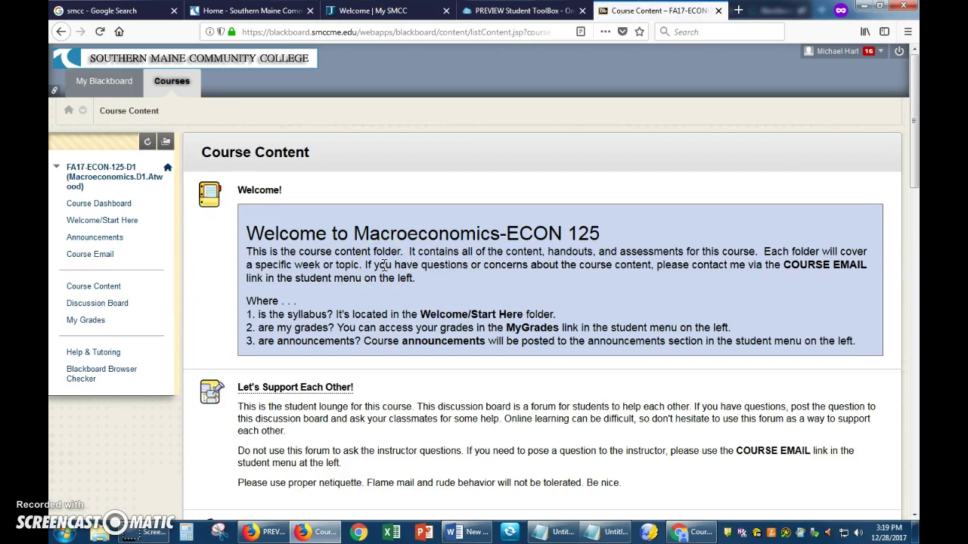
scroll(383, 265, down, 5)
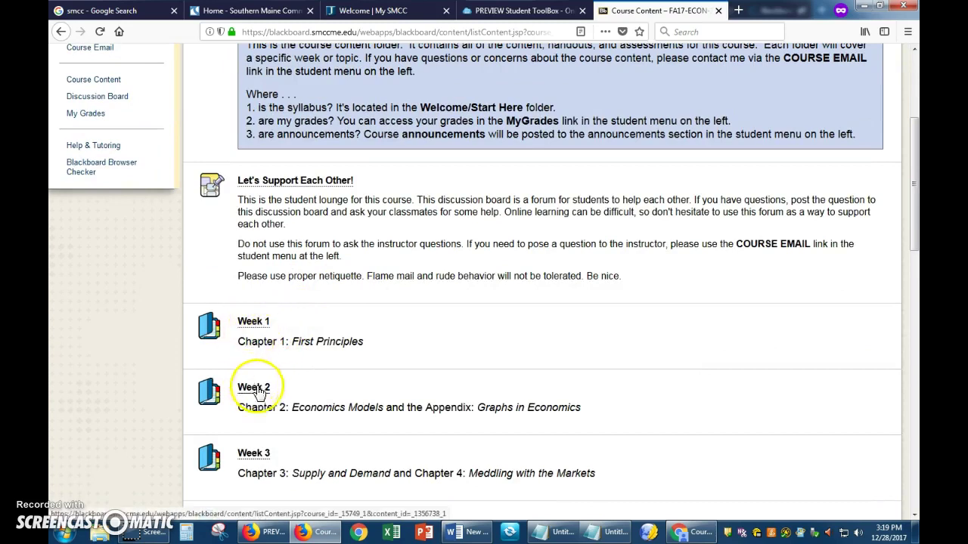
drag(374, 408, 266, 414)
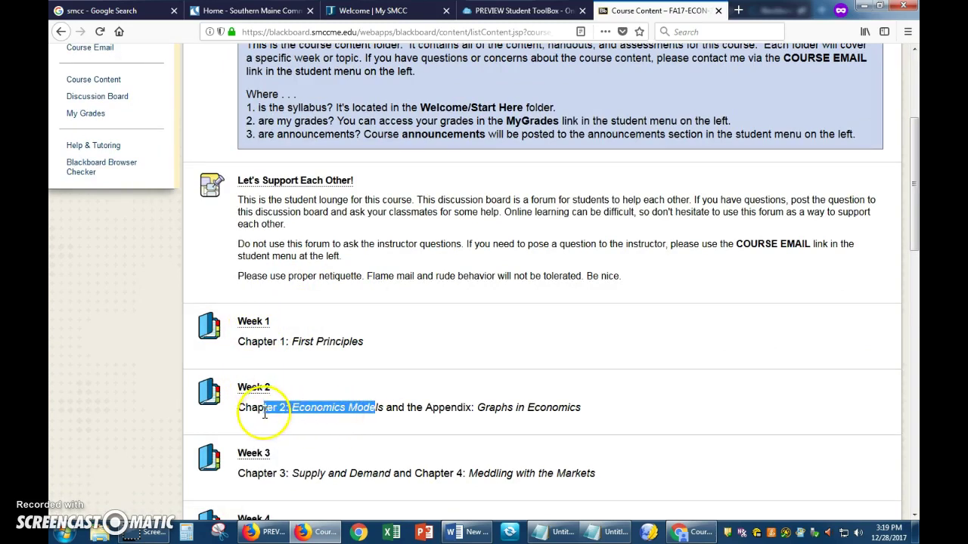
scroll(309, 310, up, 5)
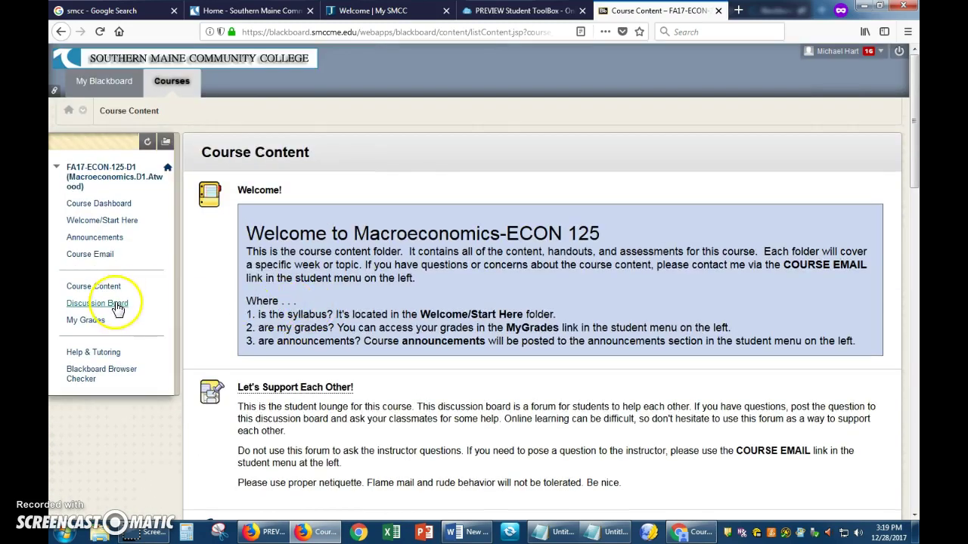
- Scroll through the Discussion Board forums, then go to the My Grades page
click(113, 304)
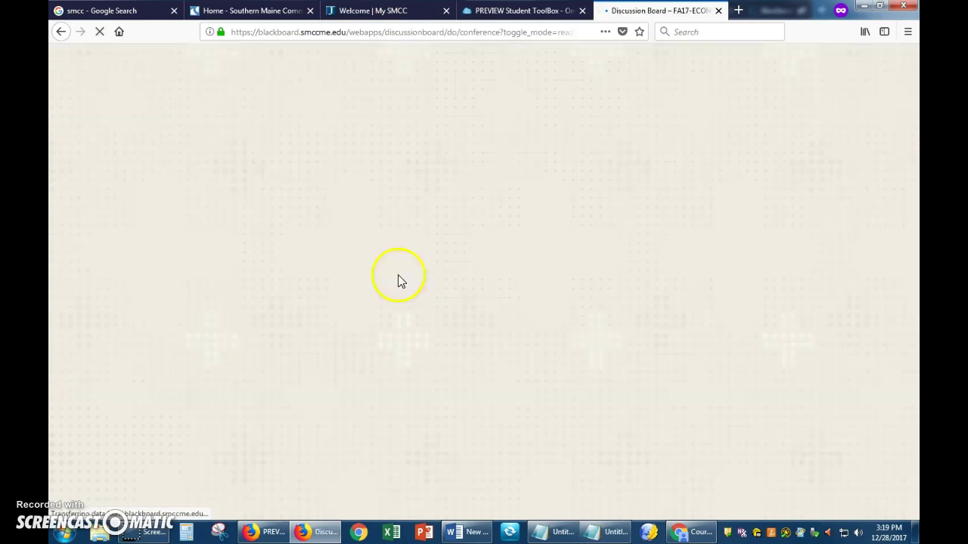
scroll(281, 310, down, 4)
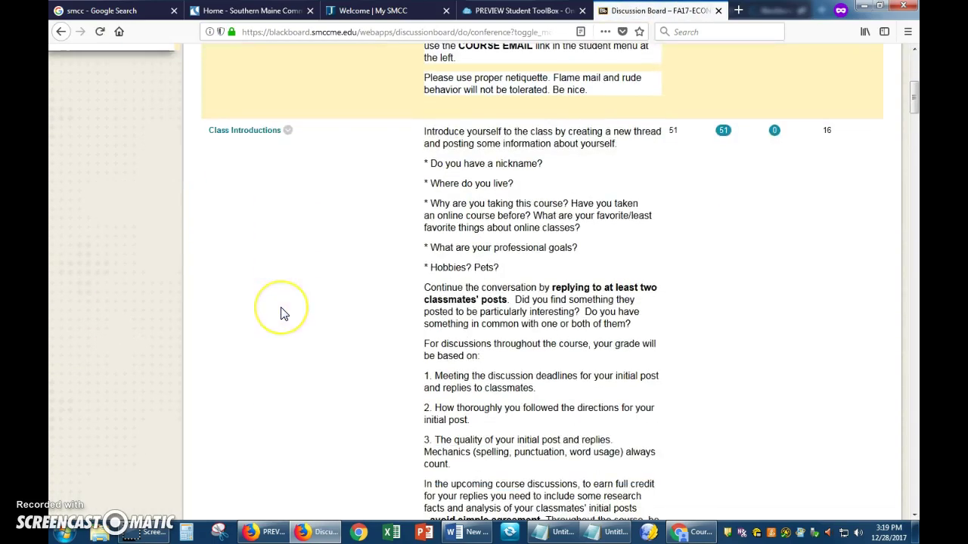
scroll(281, 310, up, 4)
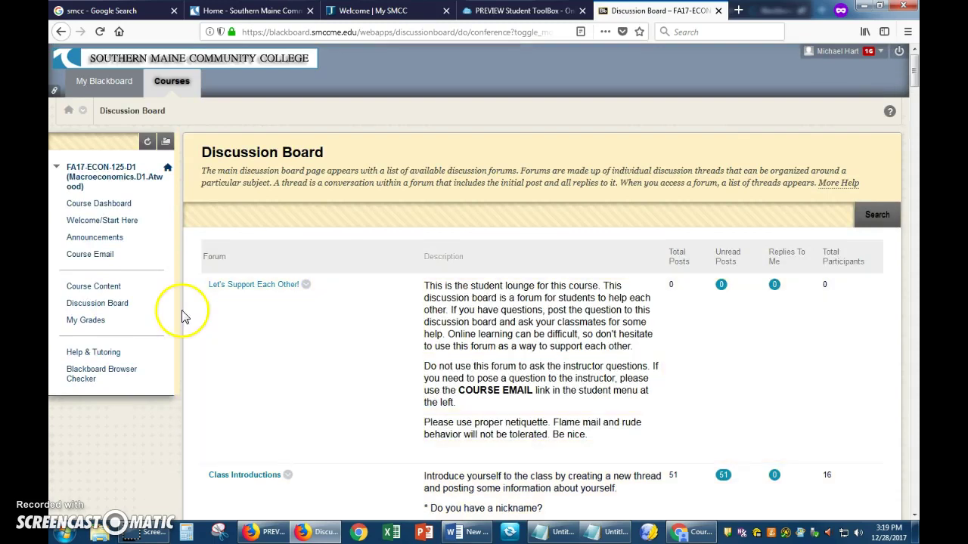
click(85, 322)
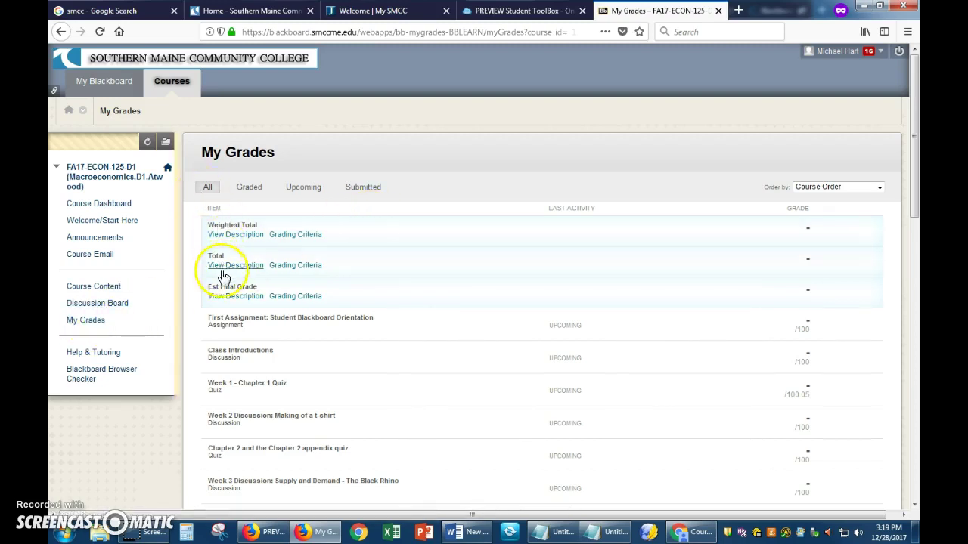
scroll(224, 303, down, 5)
scroll(225, 306, up, 5)
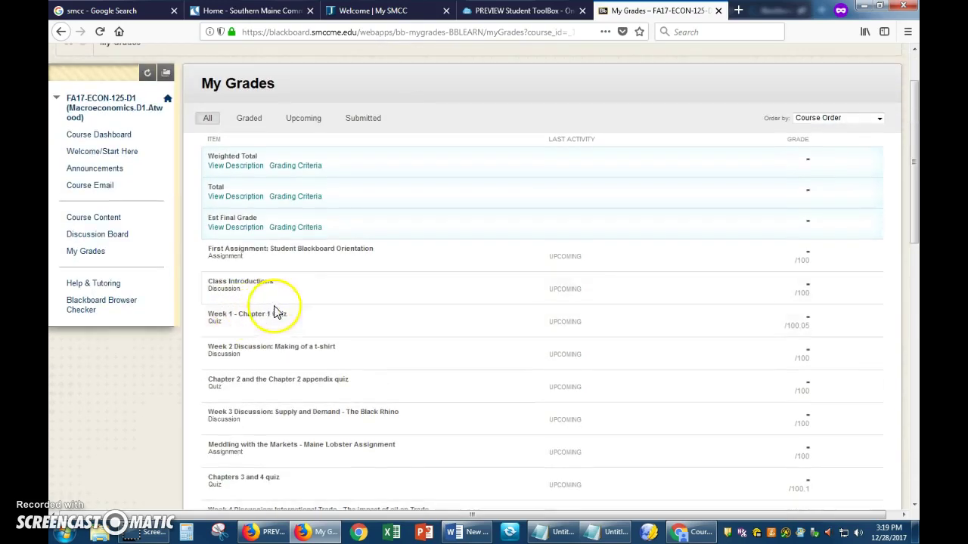
double_click(800, 141)
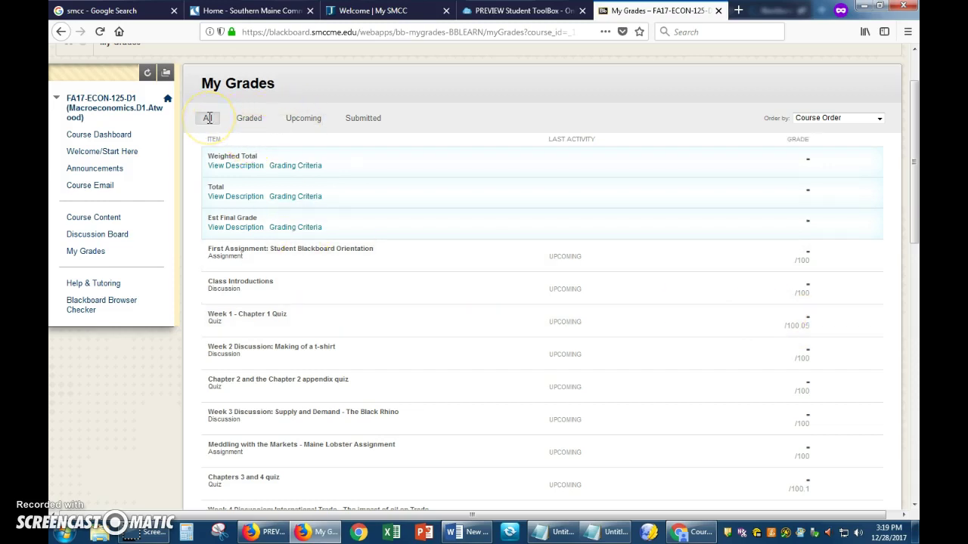
click(249, 119)
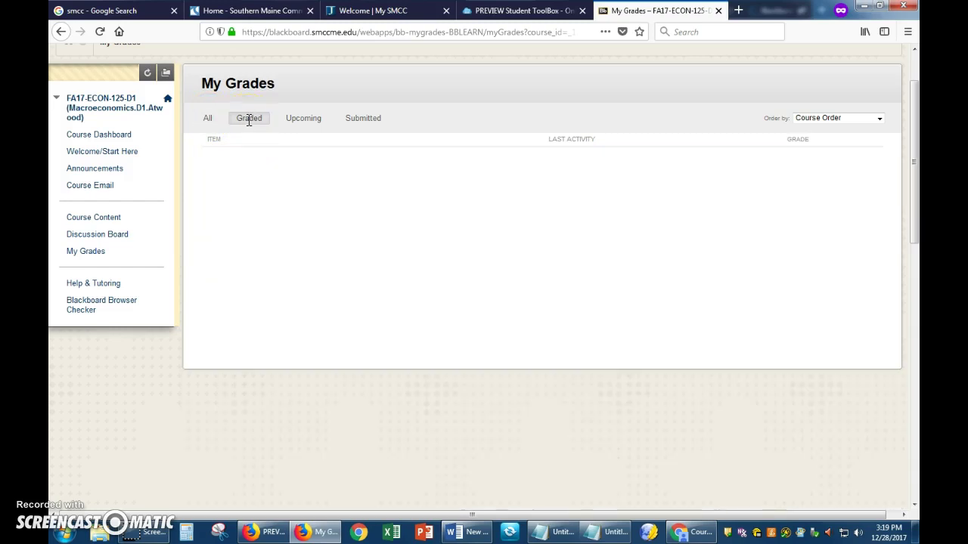
click(300, 118)
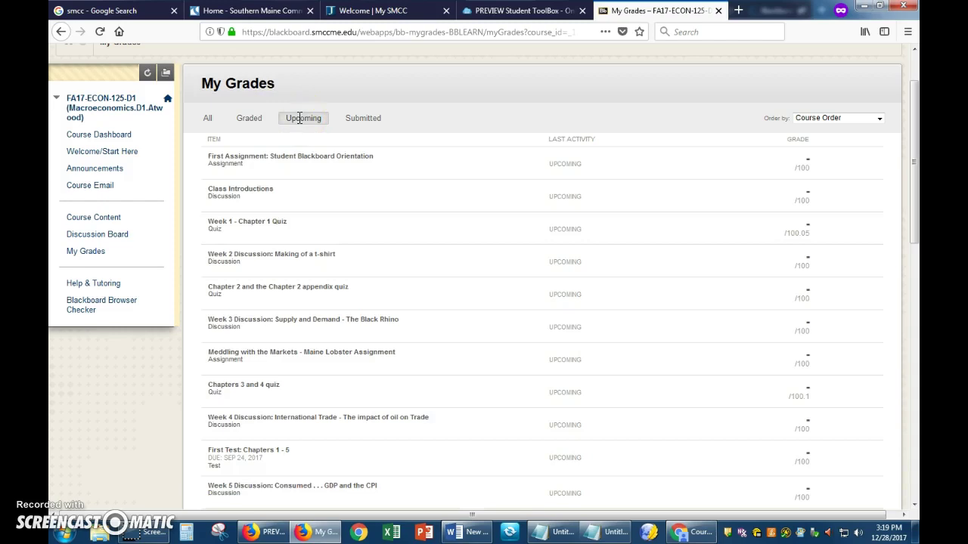
click(358, 121)
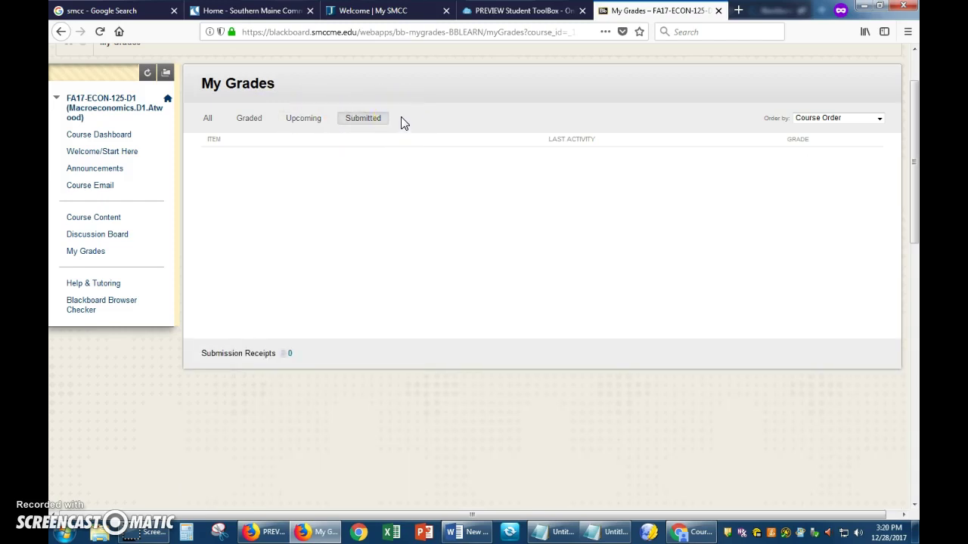
click(207, 118)
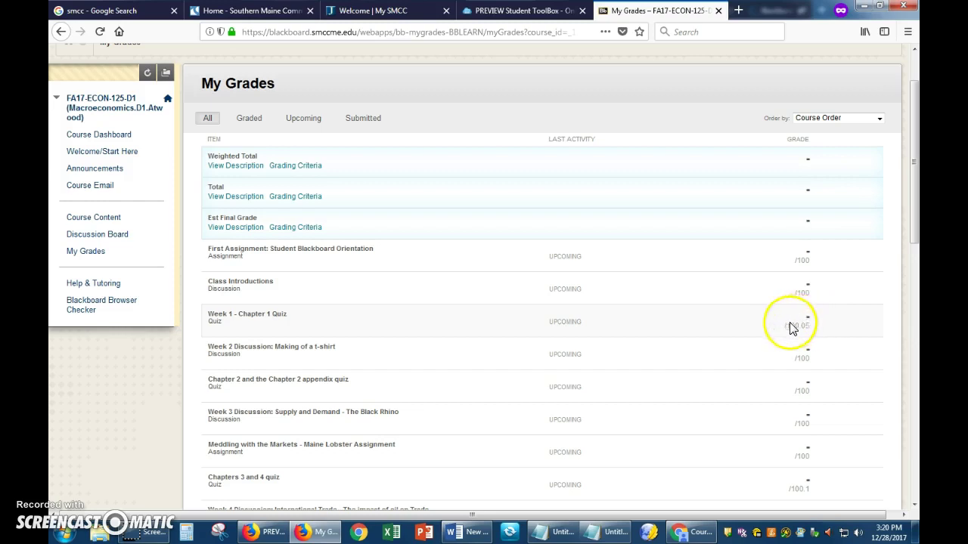
- View Help & Tutoring, collapse and restore the course menu twice, then return to Course Content
click(87, 286)
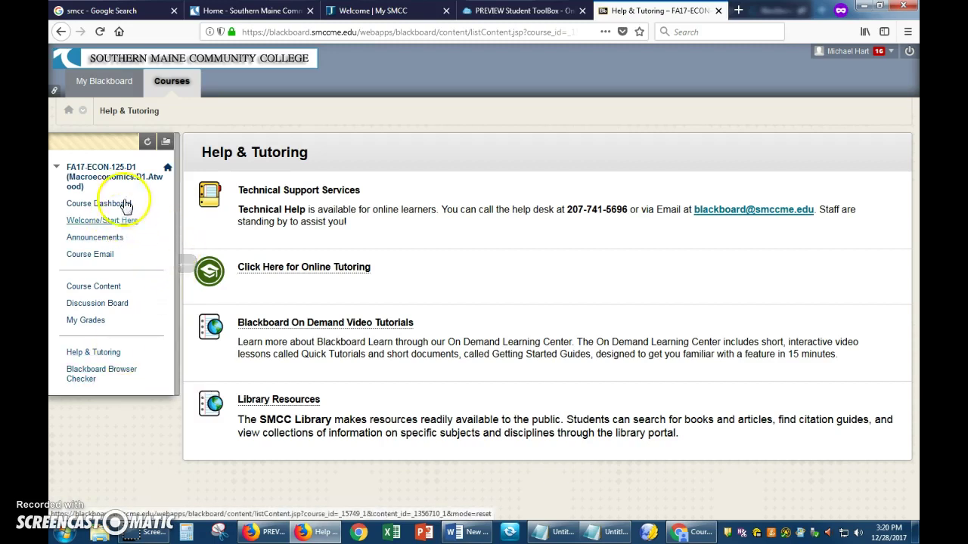
click(181, 259)
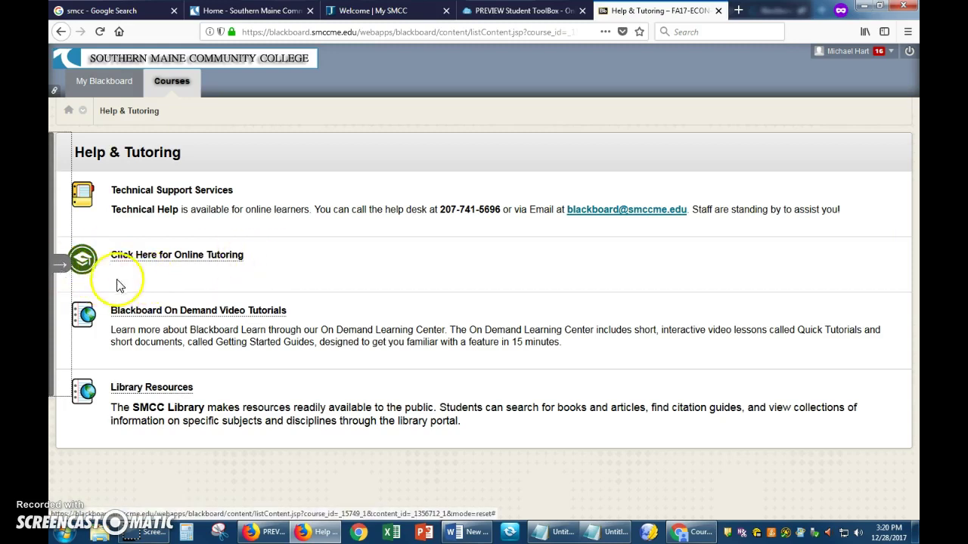
click(54, 269)
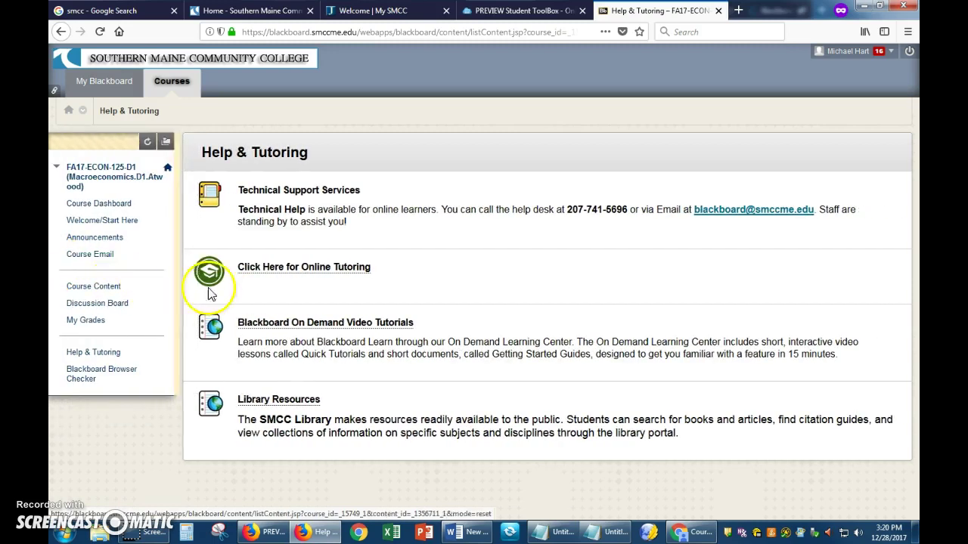
click(185, 267)
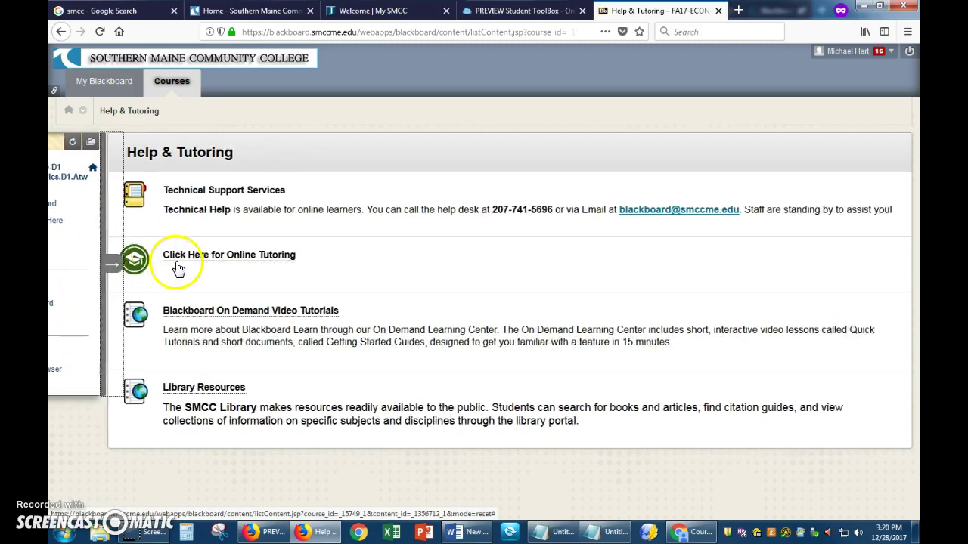
click(59, 266)
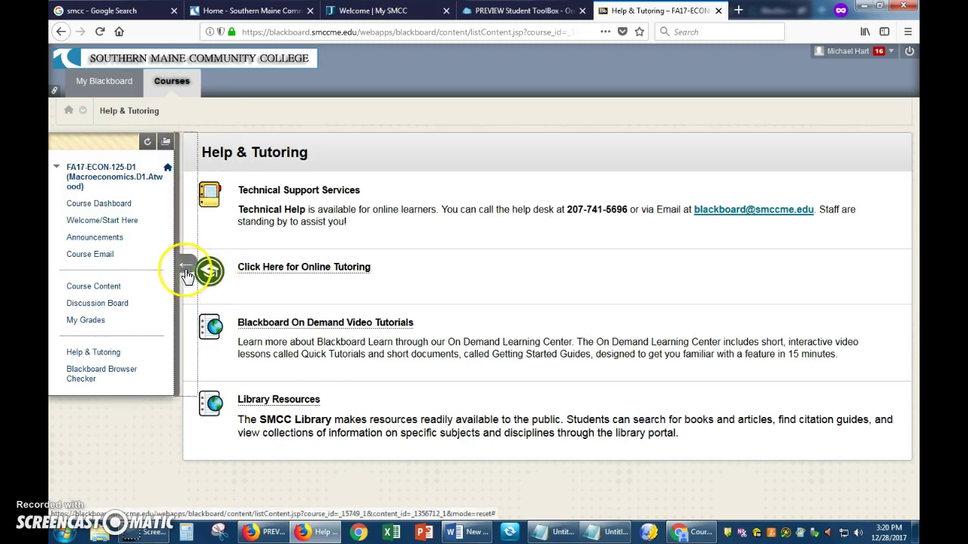
click(113, 288)
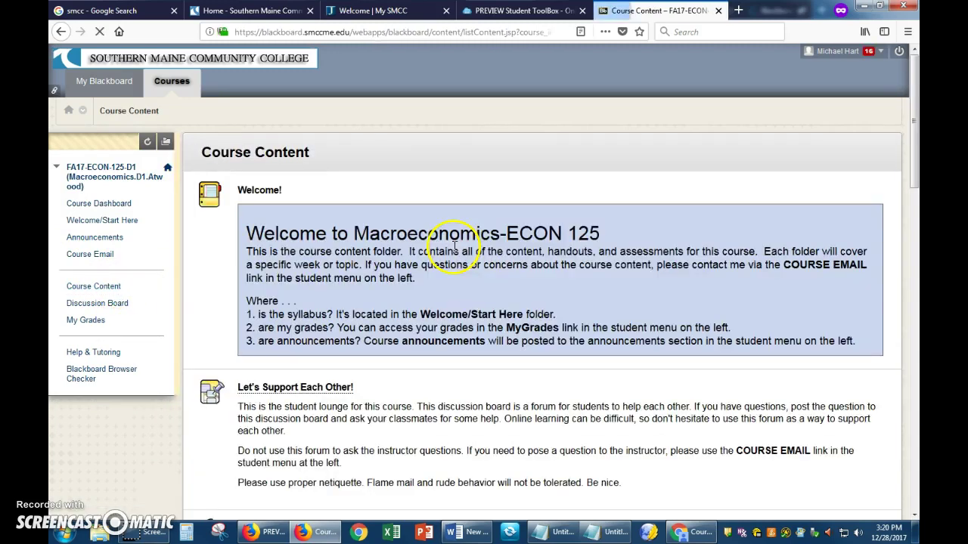
scroll(450, 252, down, 5)
scroll(450, 253, down, 4)
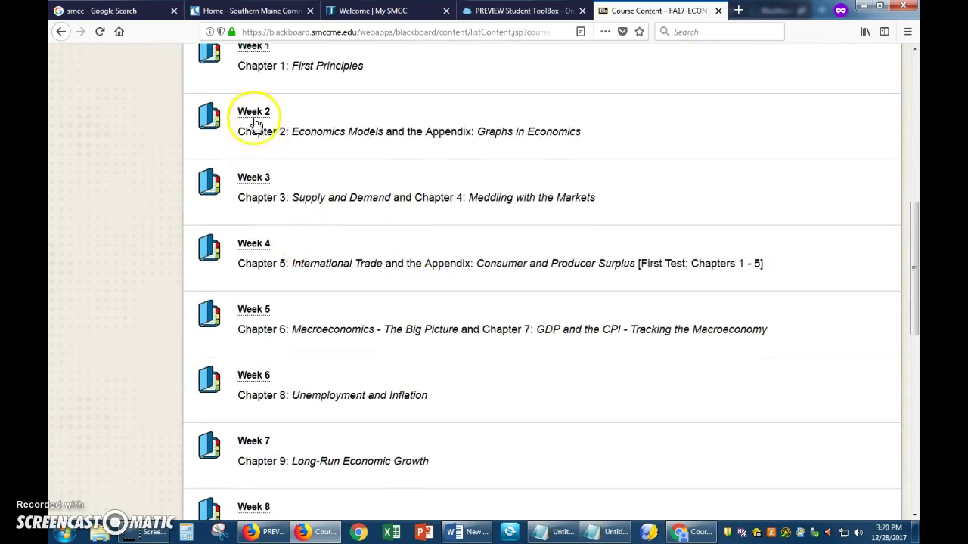
click(254, 112)
scroll(367, 162, down, 5)
click(292, 239)
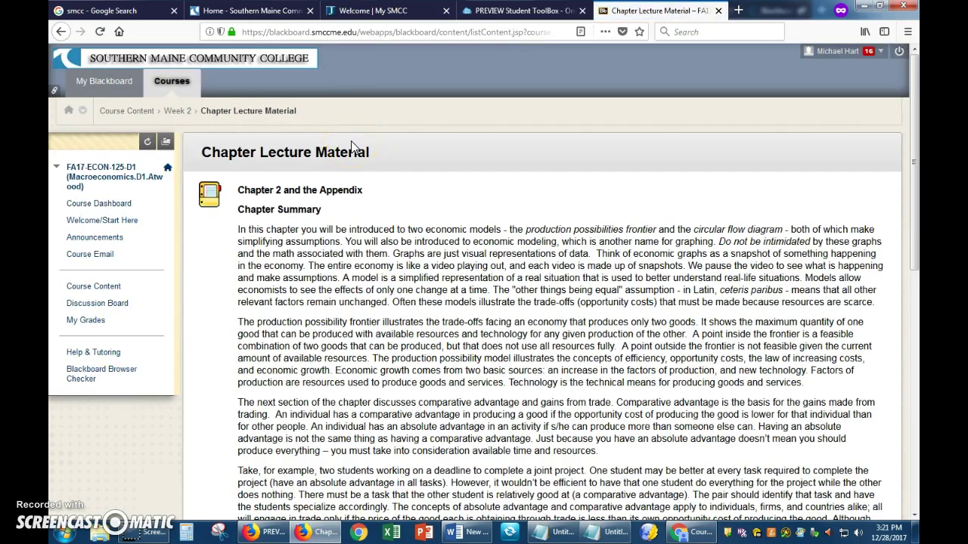
drag(306, 117, 100, 112)
click(265, 125)
click(176, 113)
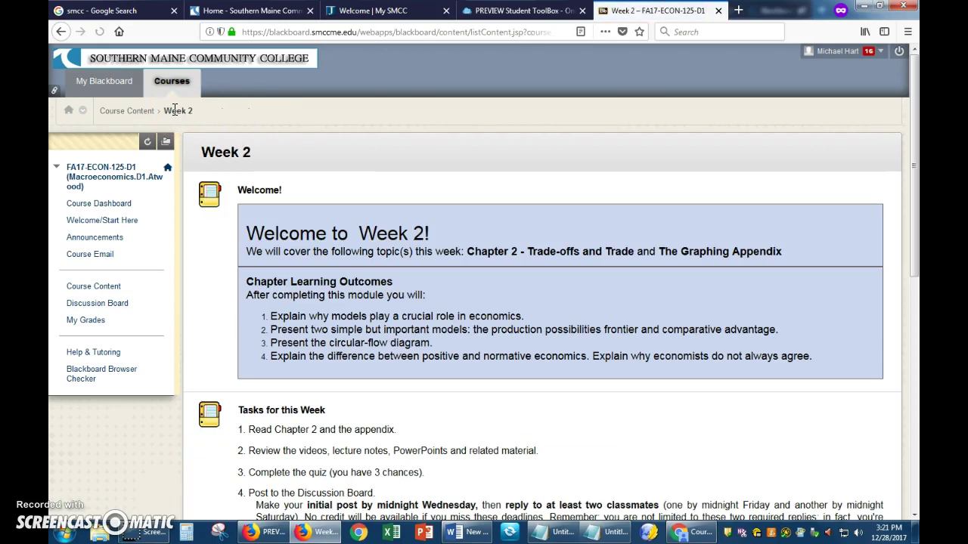
click(130, 111)
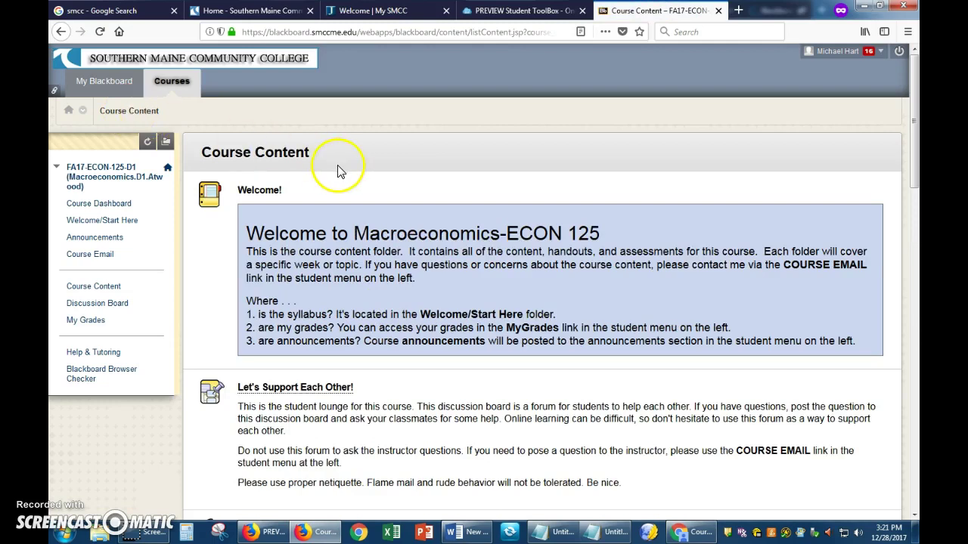
click(116, 289)
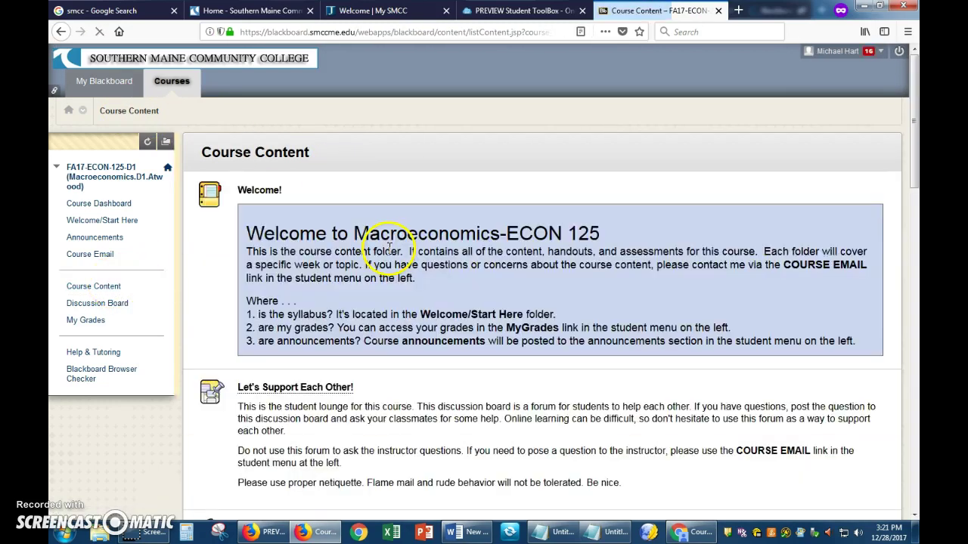
- Scroll past the highlighted course welcome message and open the Week 1 folder
scroll(387, 254, down, 3)
scroll(387, 254, up, 3)
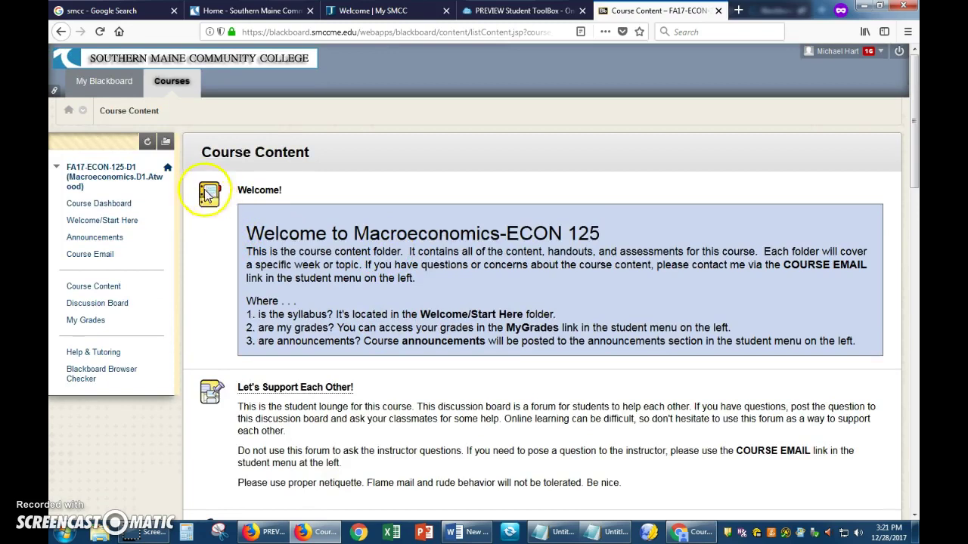
drag(248, 233, 401, 277)
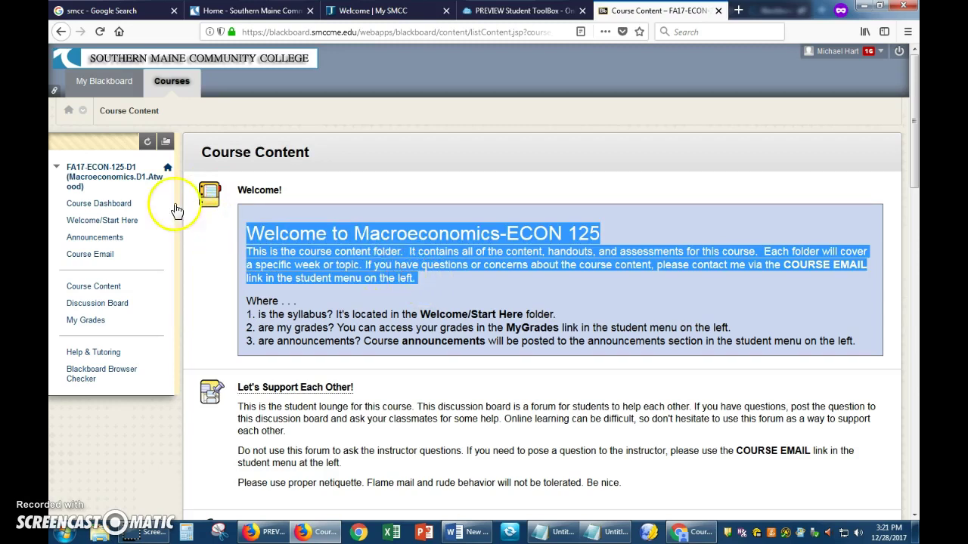
scroll(236, 283, down, 3)
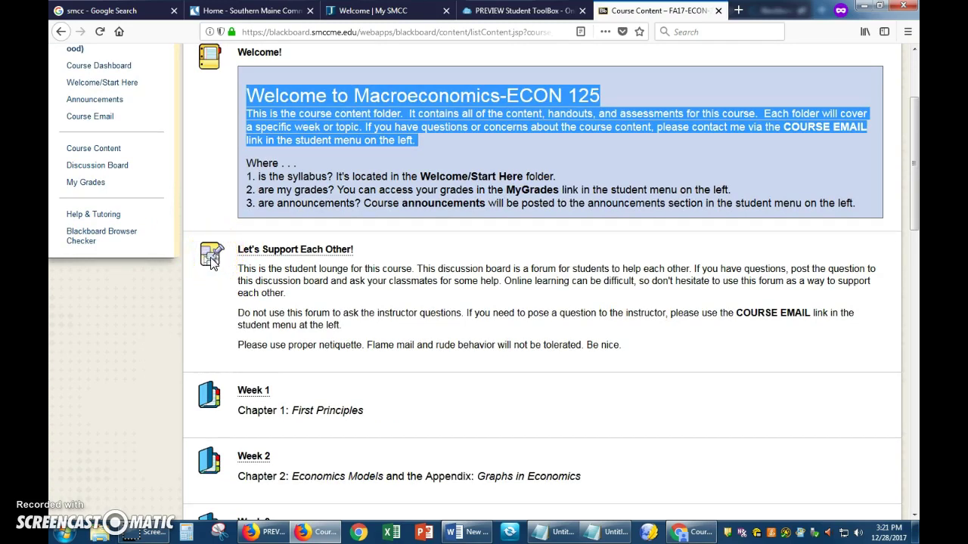
scroll(227, 258, down, 5)
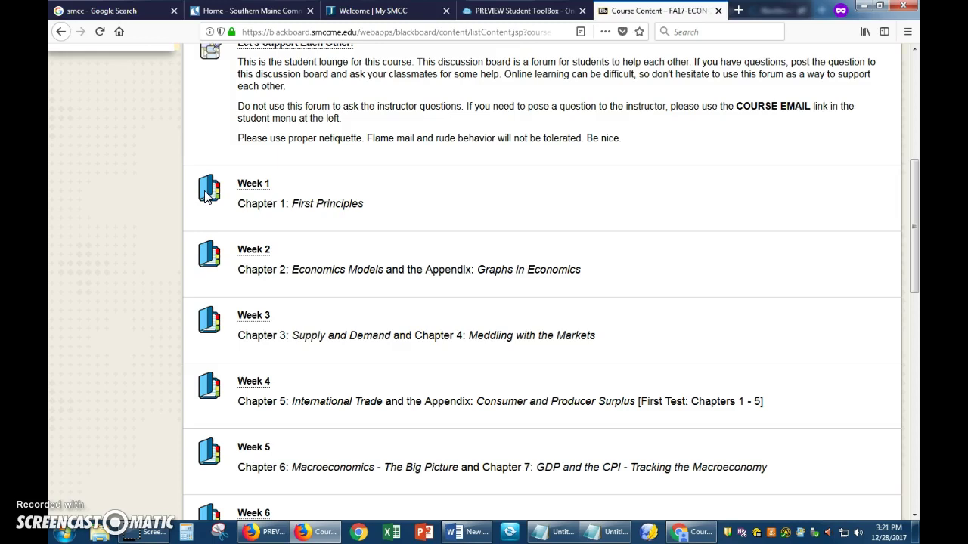
click(249, 184)
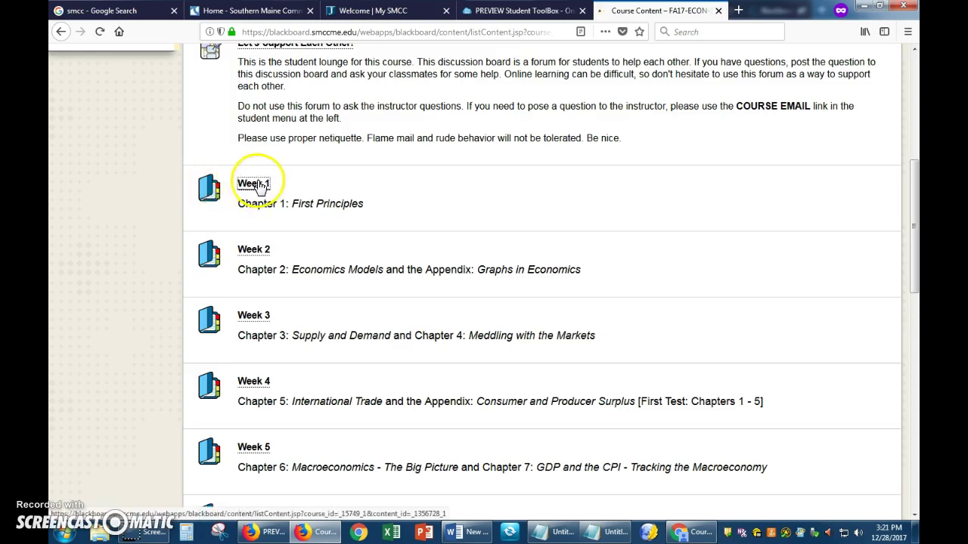
click(258, 184)
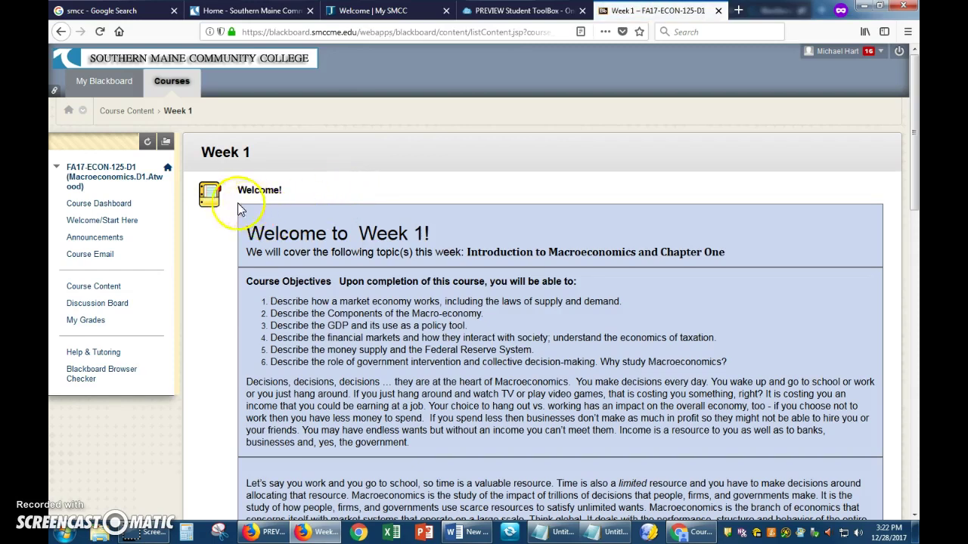
- Review Week 1's topics, class introductions discussion and Chapter 1 quiz, then go back to Course Content
drag(250, 232, 749, 268)
scroll(440, 301, down, 10)
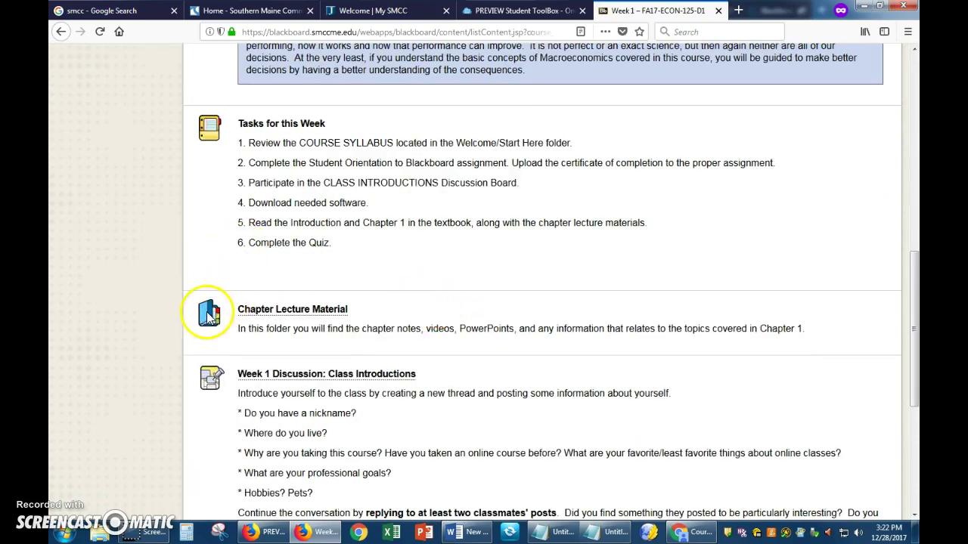
scroll(232, 315, down, 1)
scroll(232, 315, down, 5)
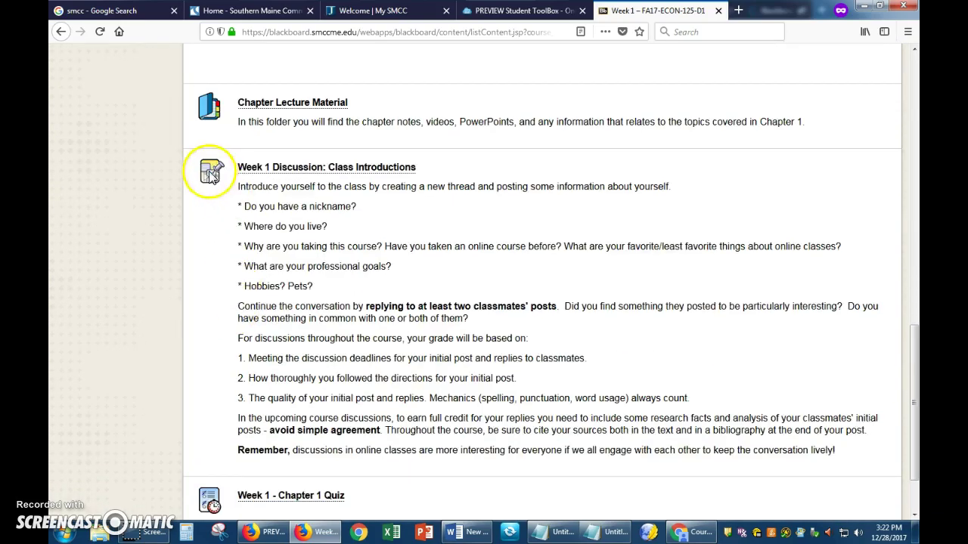
scroll(238, 271, down, 2)
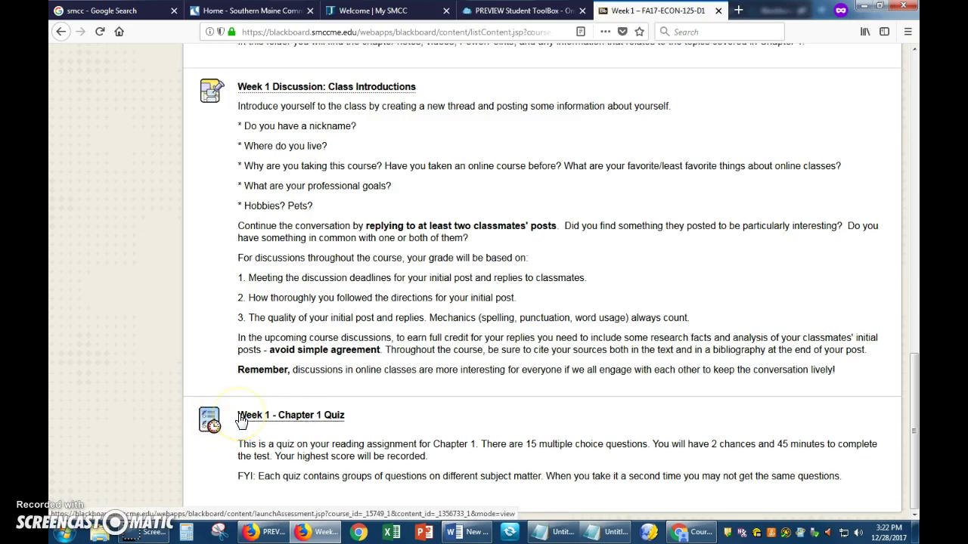
scroll(241, 421, up, 15)
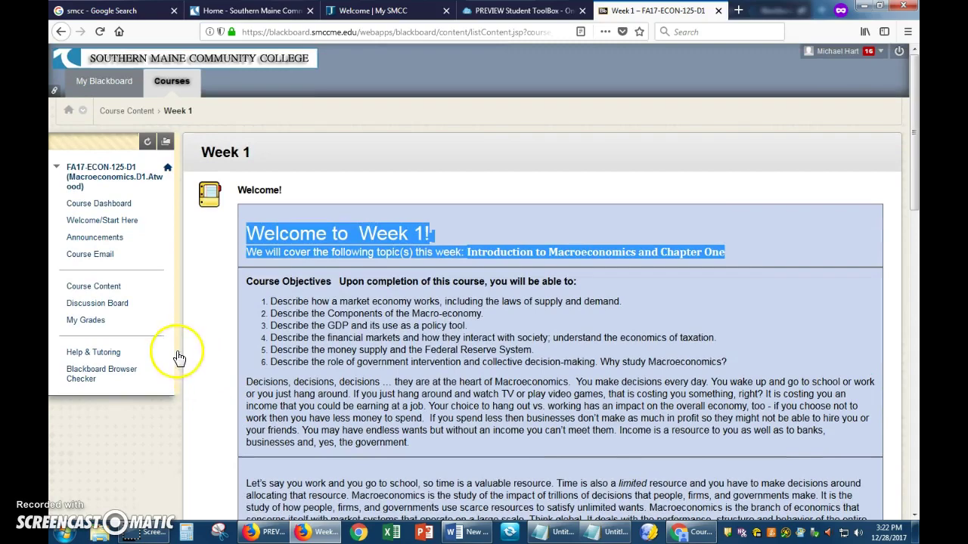
click(83, 286)
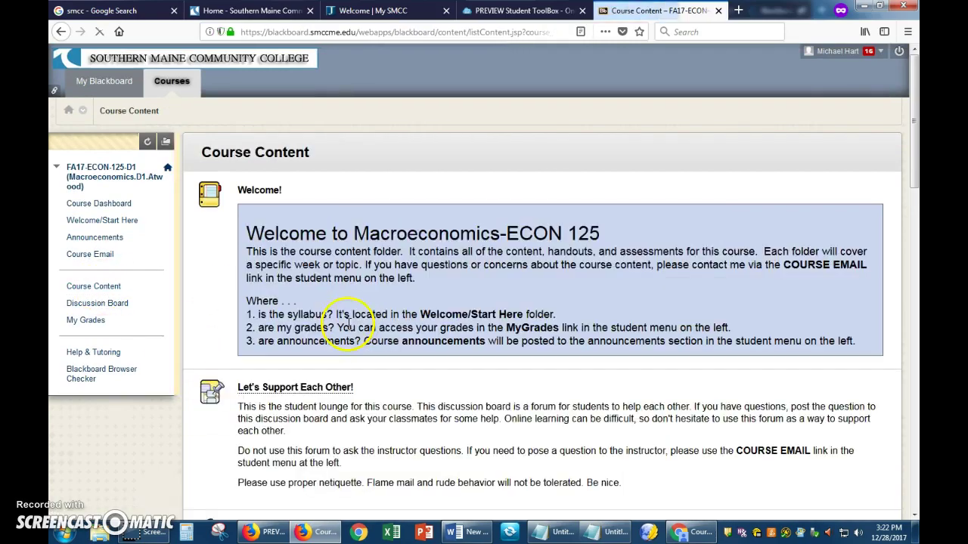
- Open the Week 3 folder from the weekly content list
scroll(347, 324, down, 3)
scroll(341, 324, down, 2)
click(257, 317)
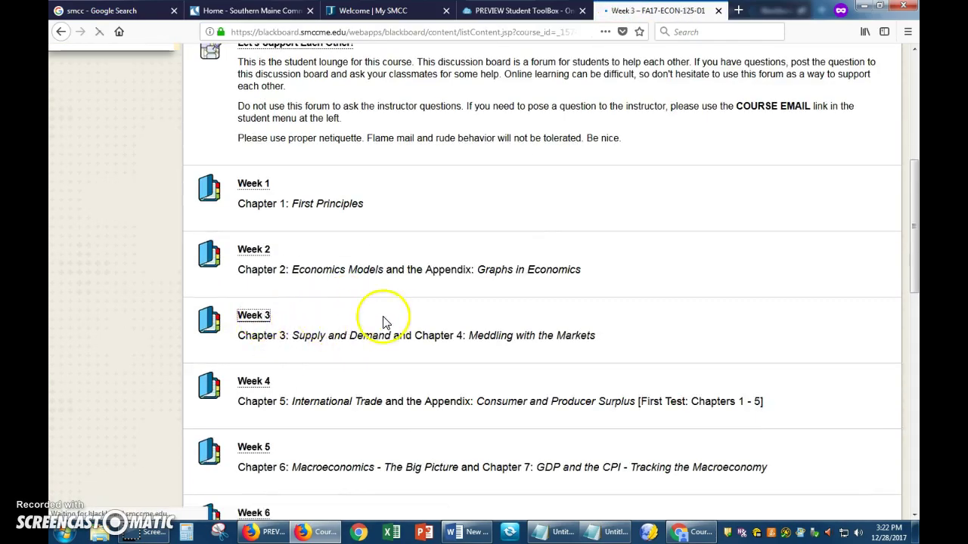
- Open the Upload Assignment page for the Meddling with the Markets - Maine Lobster Assignment
scroll(378, 323, down, 15)
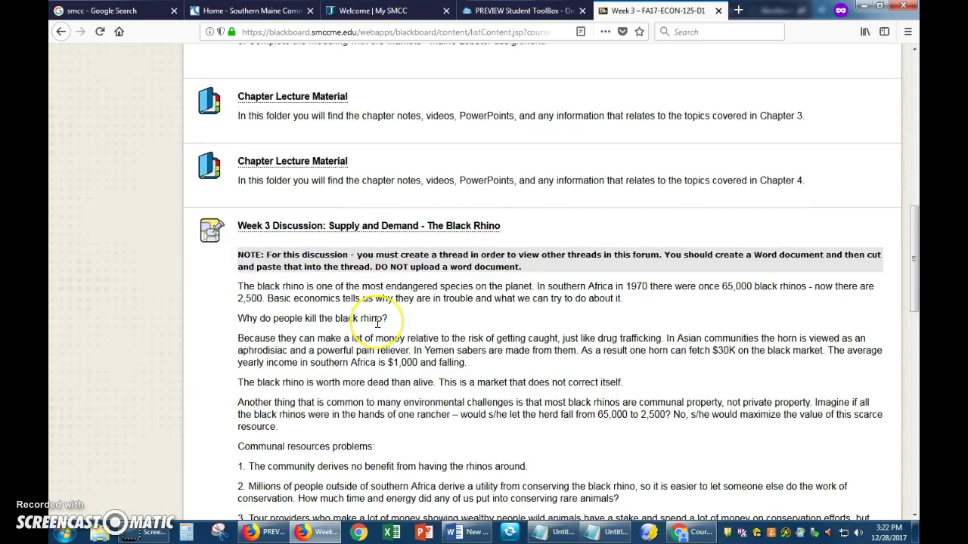
scroll(377, 323, down, 8)
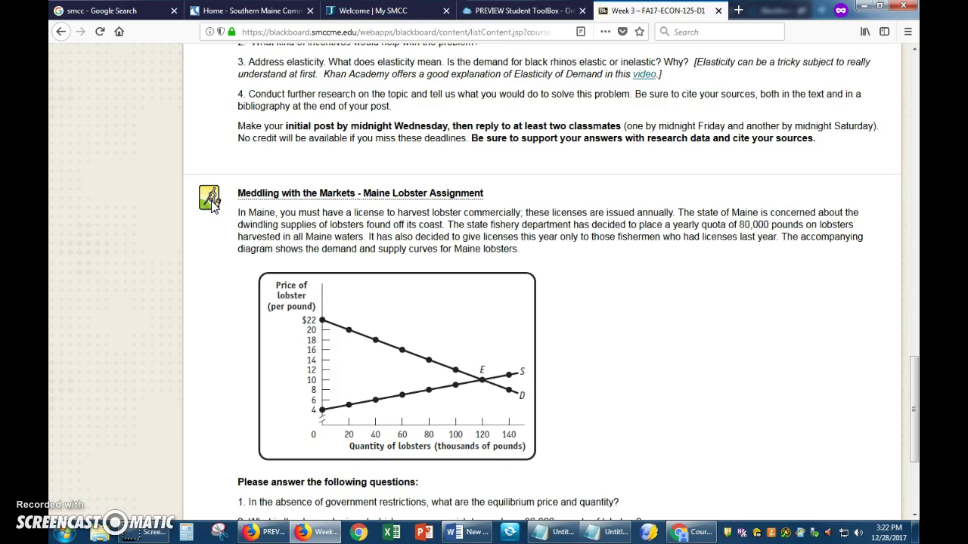
drag(241, 219, 521, 249)
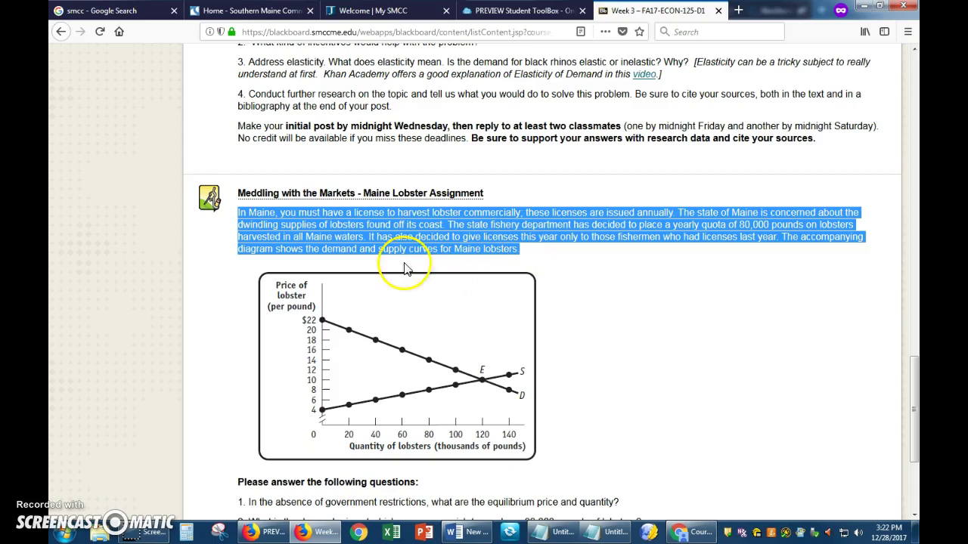
click(279, 194)
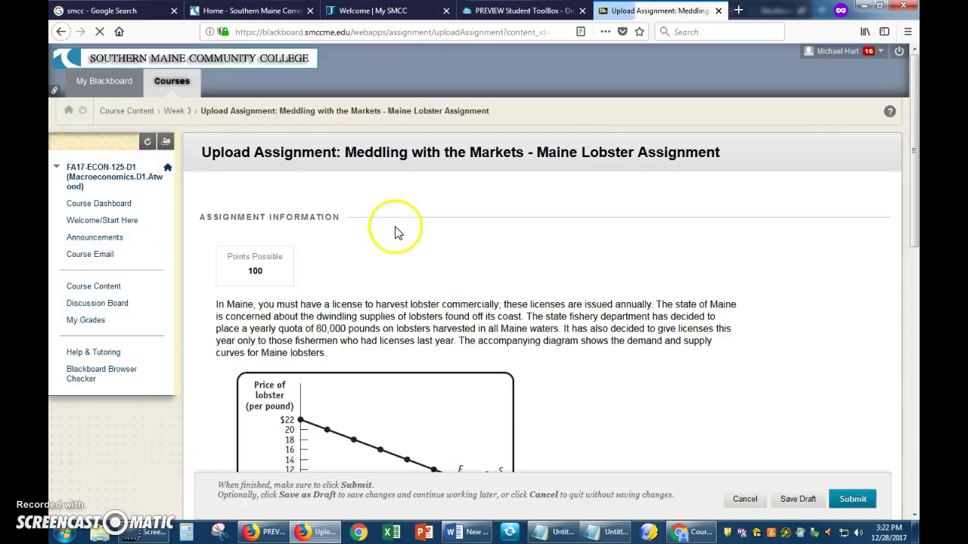
- Cancel the lobster upload, then review Week 3 down to the Chapters 3 and 4 quiz and back
click(744, 497)
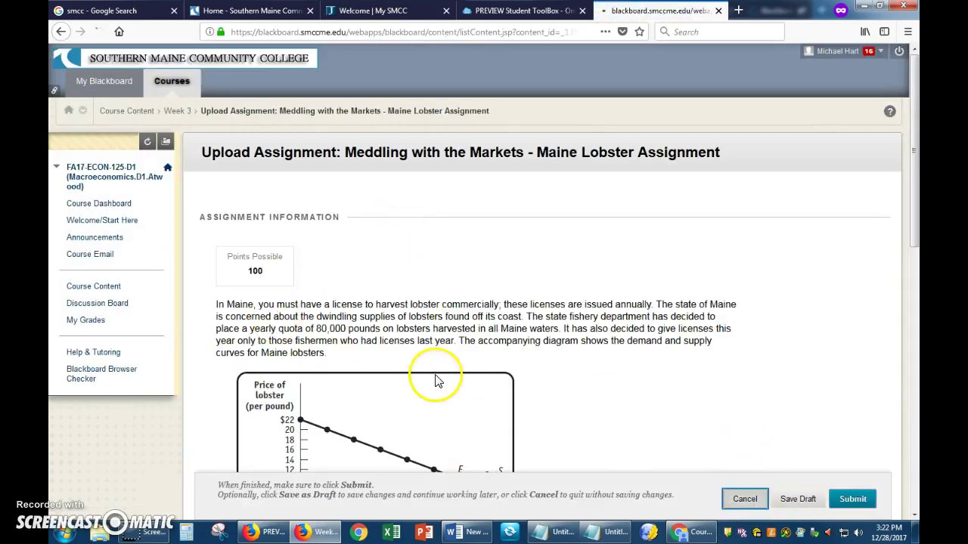
scroll(435, 380, down, 6)
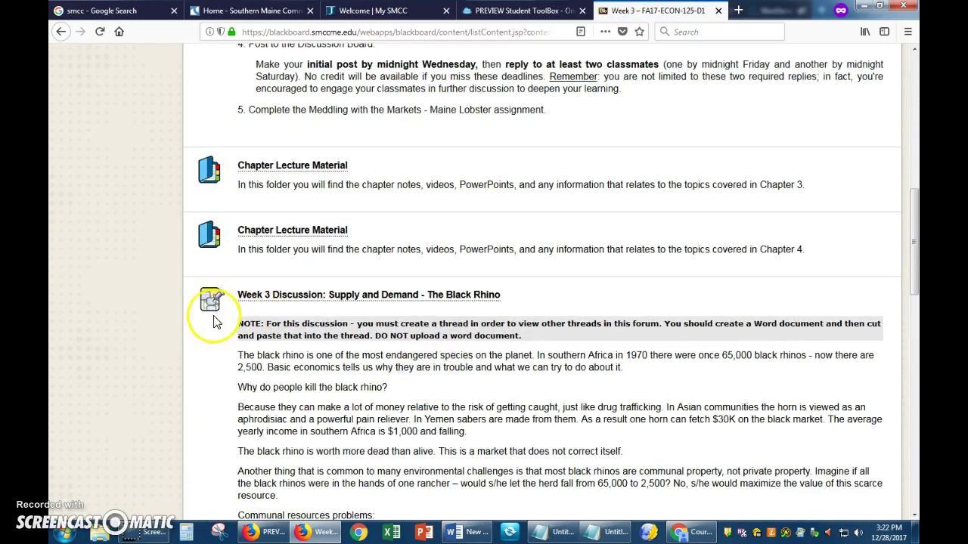
scroll(214, 321, down, 10)
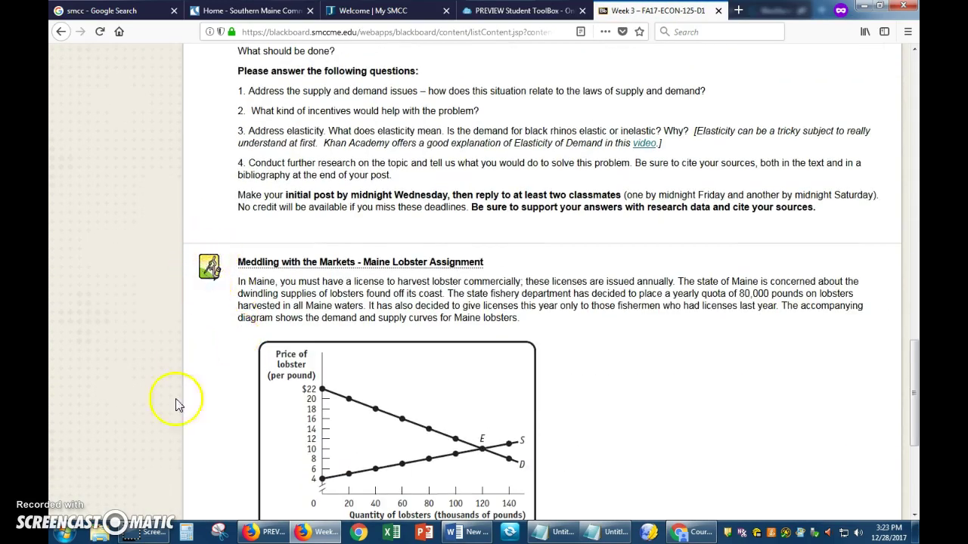
scroll(226, 449, down, 6)
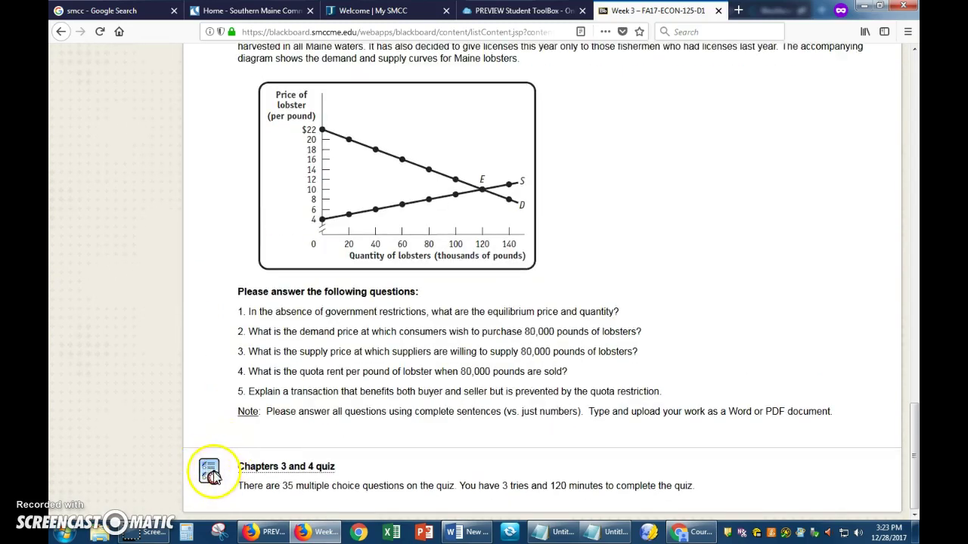
scroll(345, 428, up, 10)
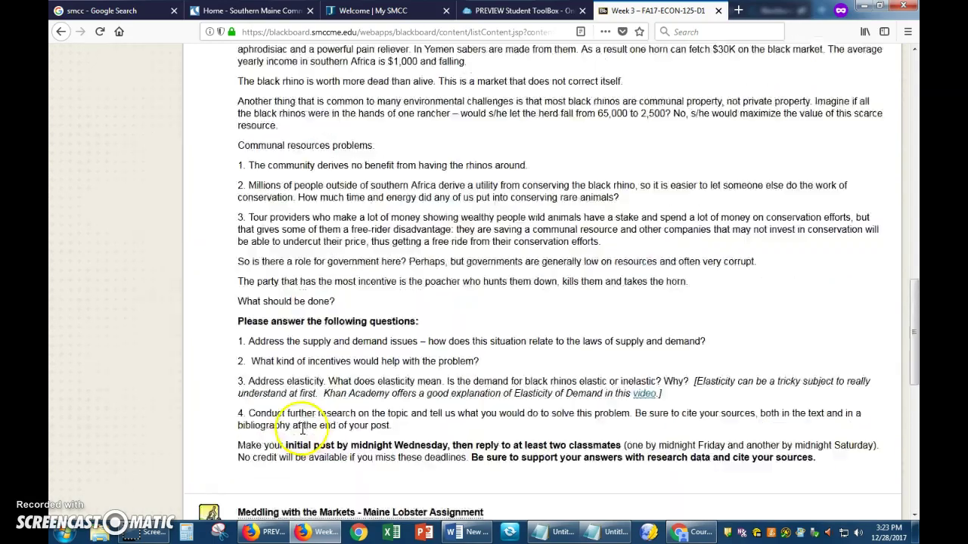
scroll(301, 429, up, 6)
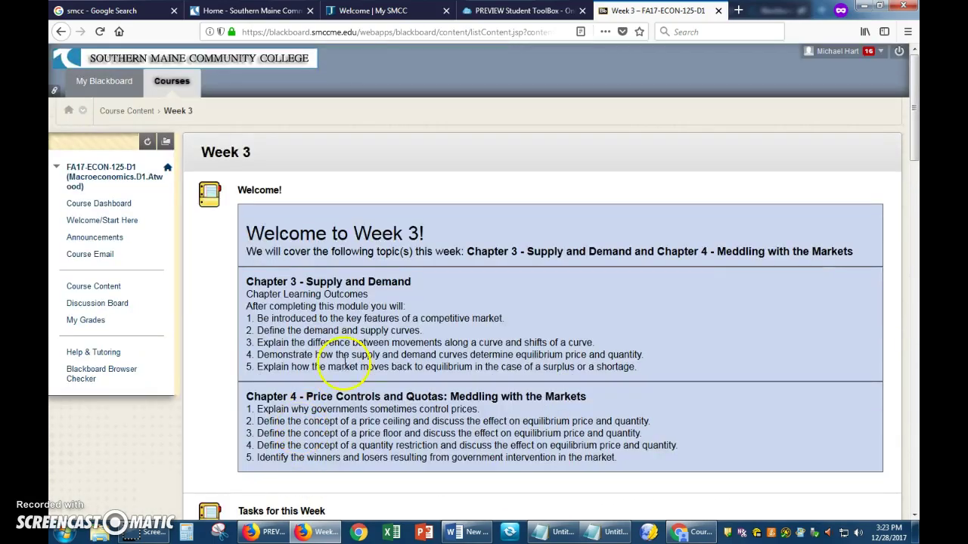